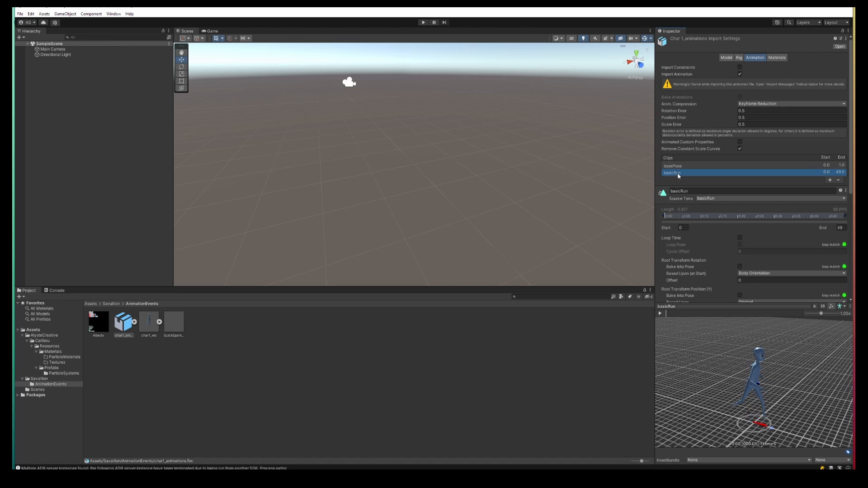
# Step: Preview the basicRun clip and inspect the Rig and Animation settings of the char1_animations import
pyautogui.click(660, 314)
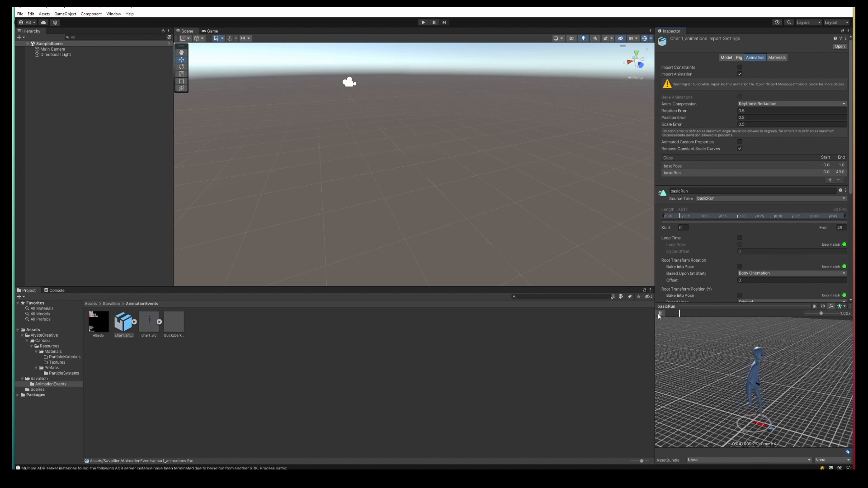
pyautogui.click(660, 313)
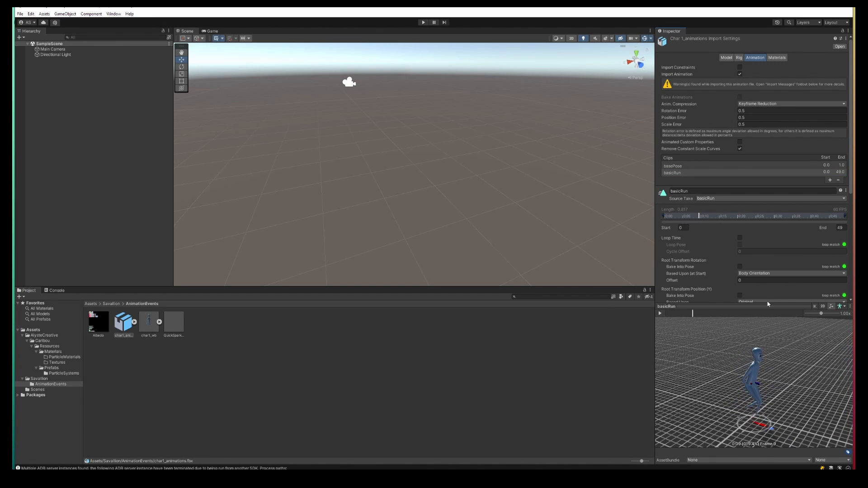
pyautogui.click(711, 313)
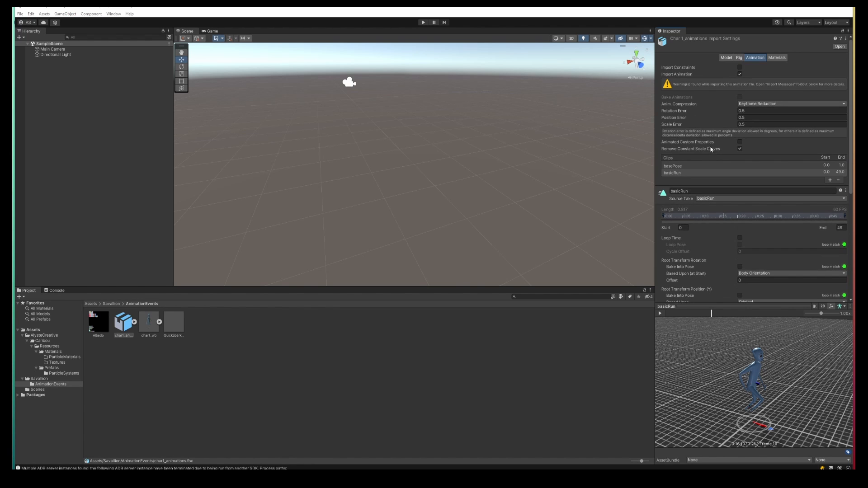
pyautogui.click(742, 58)
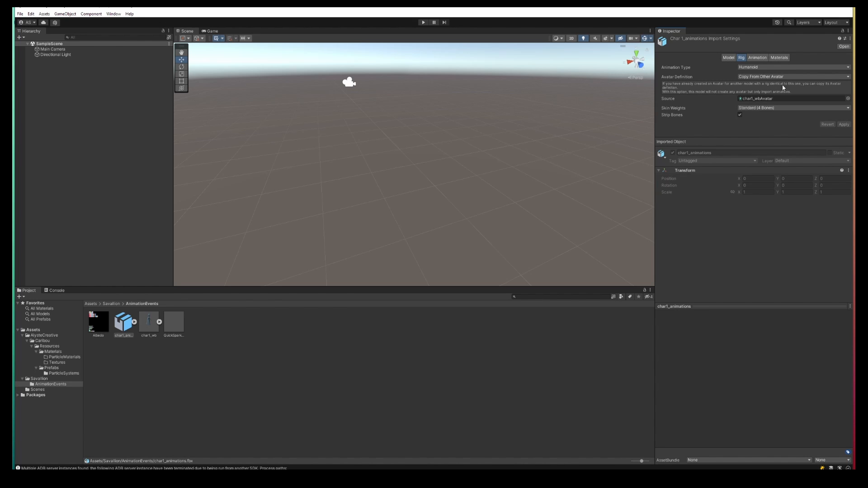
pyautogui.click(757, 57)
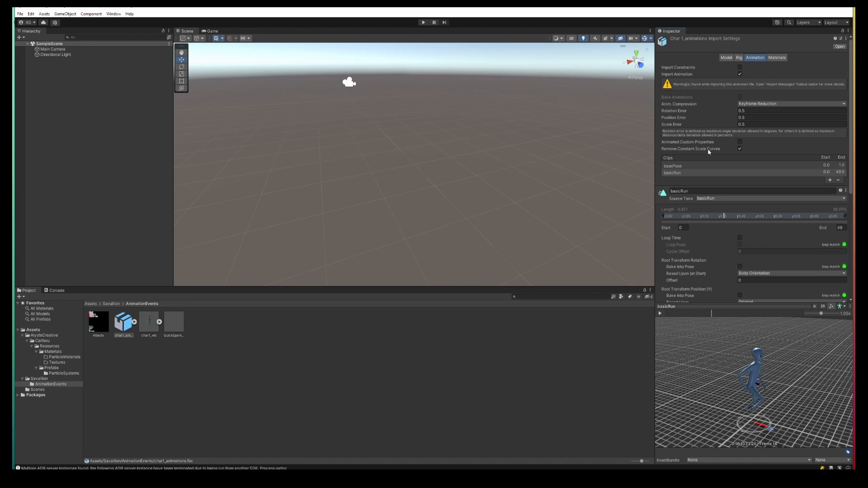
# Step: Enable Loop Time on the basicRun clip
pyautogui.click(692, 173)
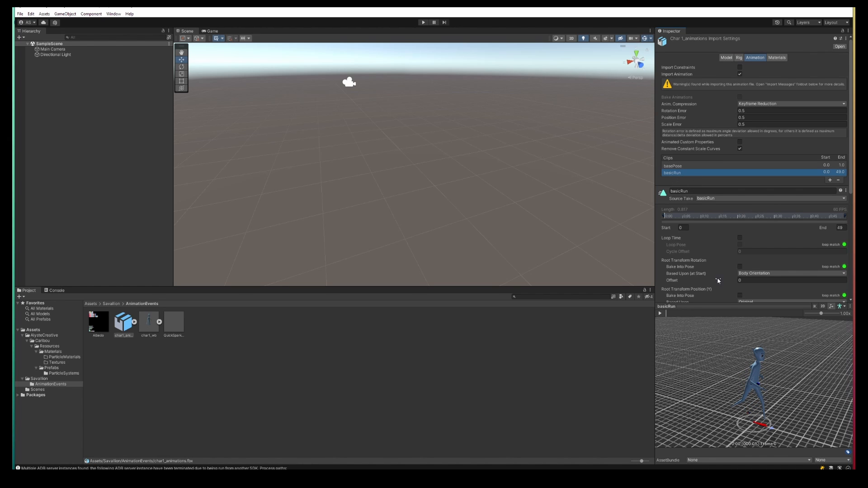
pyautogui.scroll(-1, 715, 276)
pyautogui.click(740, 220)
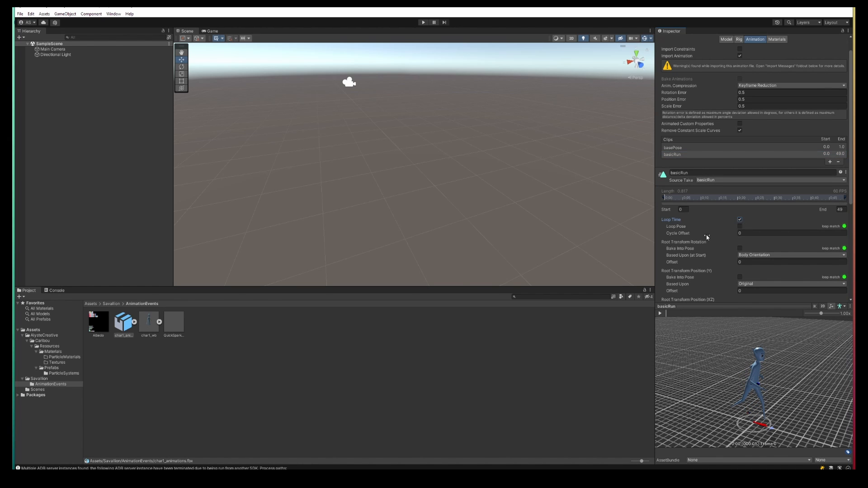
pyautogui.scroll(-6, 750, 226)
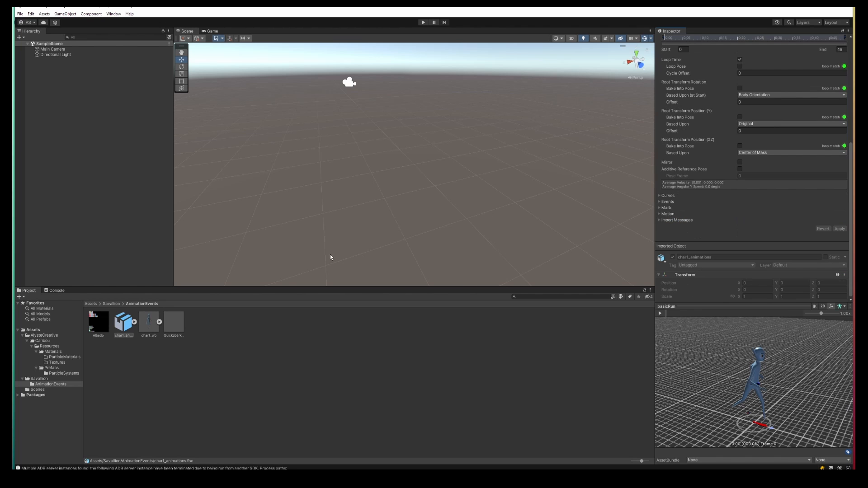
# Step: Add the char1_wb model to the scene and frame it in the view
pyautogui.moveTo(151, 328); pyautogui.dragTo(90, 162)
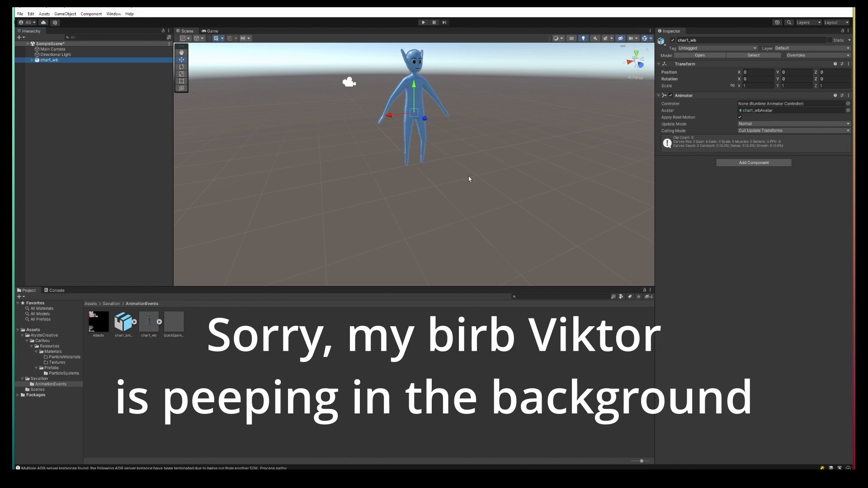
pyautogui.press('f')
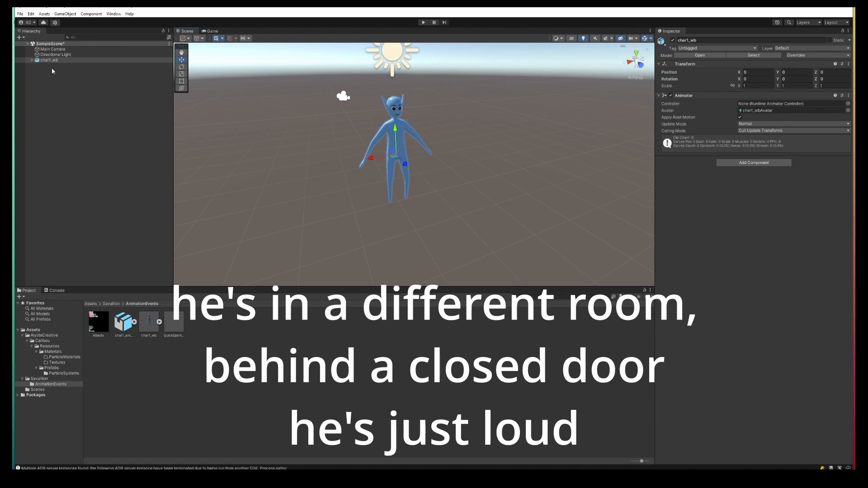
# Step: Align the Main Camera with the current scene view
pyautogui.click(52, 49)
pyautogui.click(66, 14)
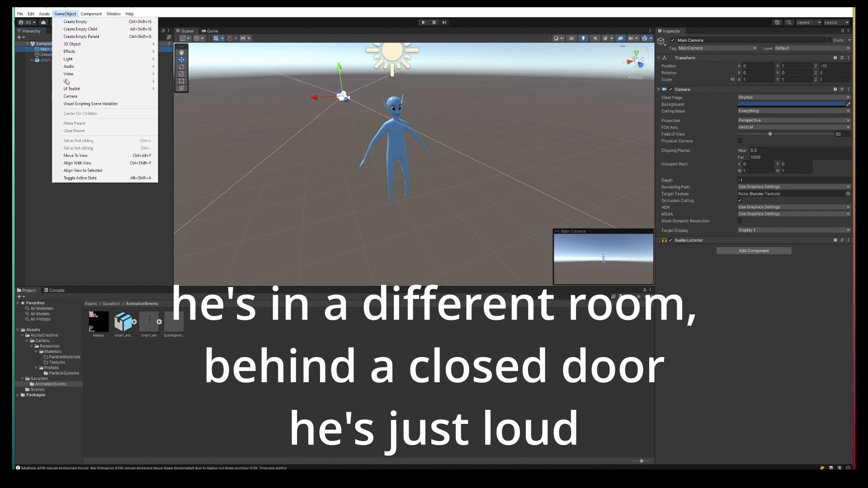
pyautogui.click(83, 163)
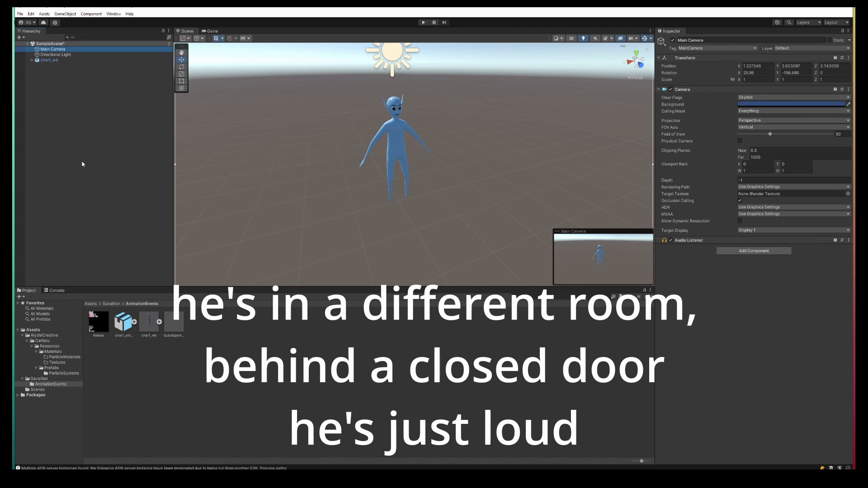
# Step: Dock the Game view beside the Scene view and resize the panels
pyautogui.click(213, 31)
pyautogui.moveTo(213, 31); pyautogui.dragTo(602, 149)
pyautogui.moveTo(174, 194); pyautogui.dragTo(110, 195)
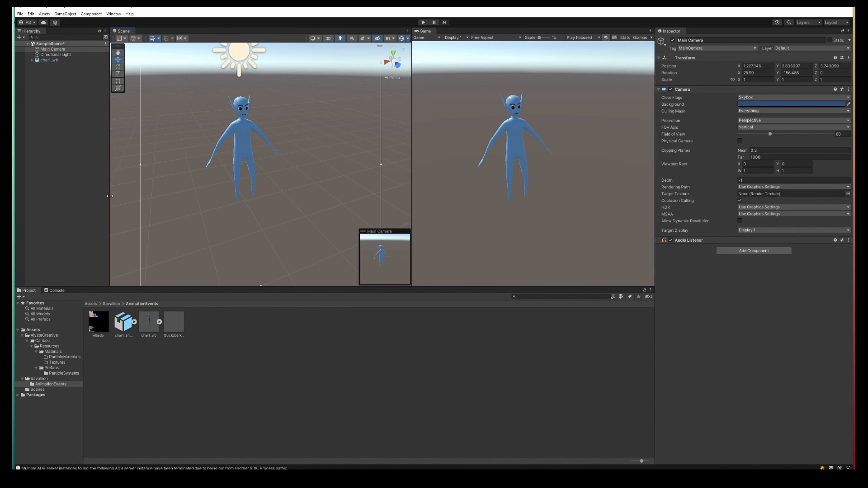
pyautogui.moveTo(409, 131); pyautogui.dragTo(371, 132)
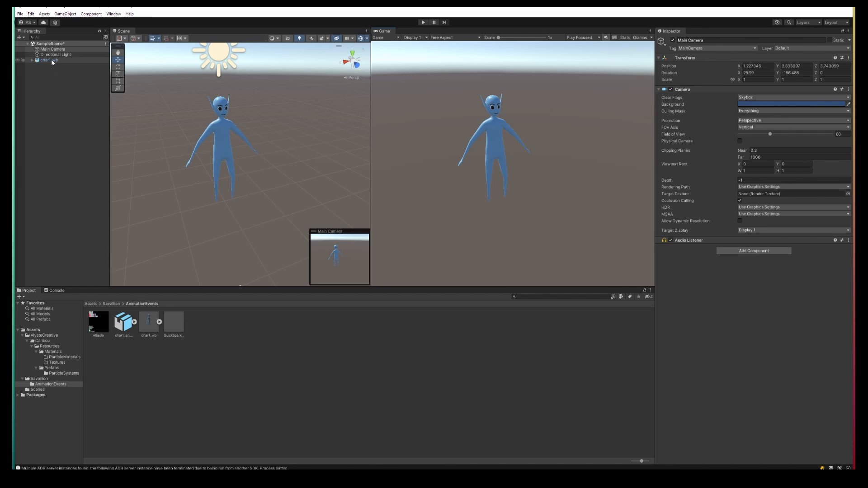
# Step: Create a new Animator Controller in the AnimationEvents folder named TestAnimator
pyautogui.click(147, 387)
pyautogui.rightClick(253, 355)
pyautogui.moveTo(342, 181)
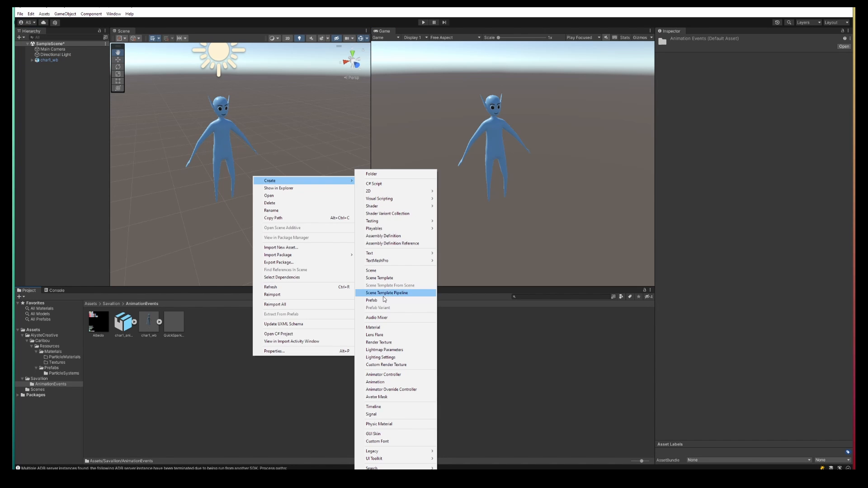
pyautogui.click(408, 376)
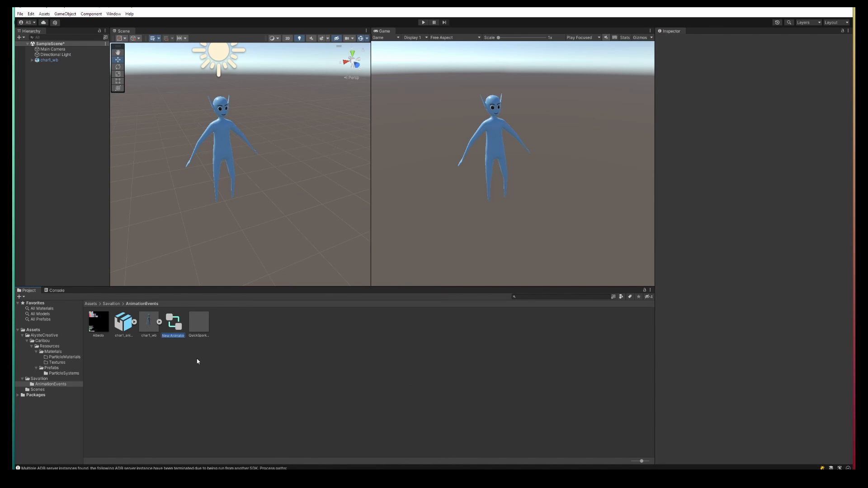
pyautogui.write('TestAnimator')
pyautogui.press('Return')
# Step: Open TestAnimator in an Animator window docked under the scene and create an empty state
pyautogui.doubleClick(174, 322)
pyautogui.moveTo(149, 29); pyautogui.dragTo(520, 344)
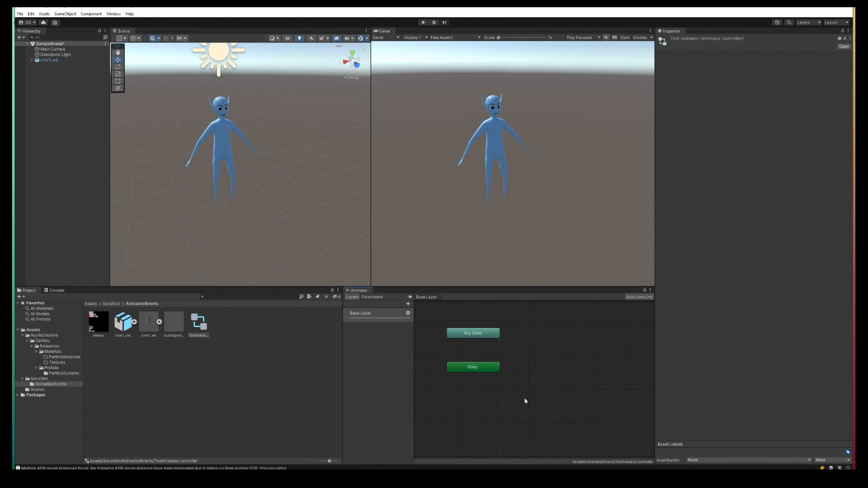
pyautogui.rightClick(531, 370)
pyautogui.moveTo(573, 374)
pyautogui.click(619, 374)
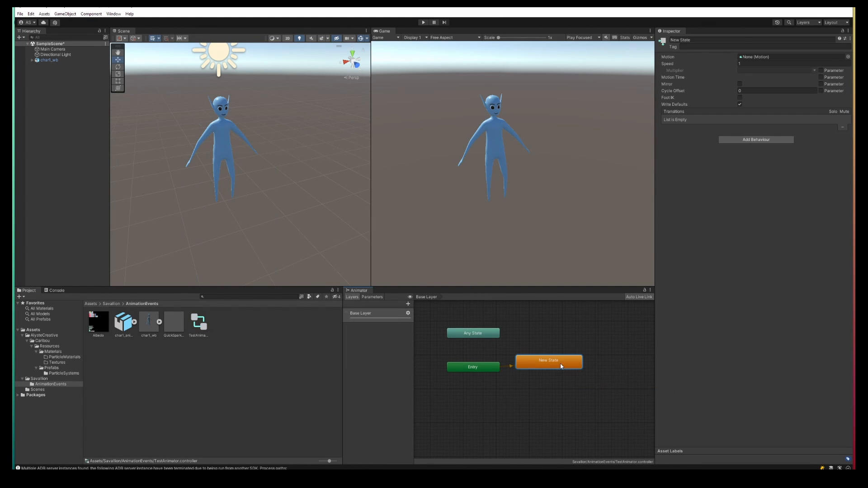
# Step: Rename the new state to Walk and set its motion to basicRun
pyautogui.click(709, 40)
pyautogui.write('Walk')
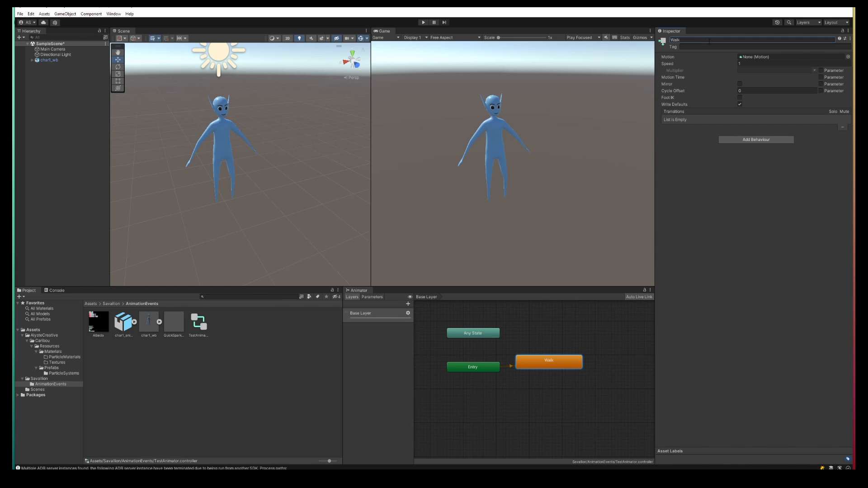
pyautogui.click(847, 56)
pyautogui.doubleClick(808, 71)
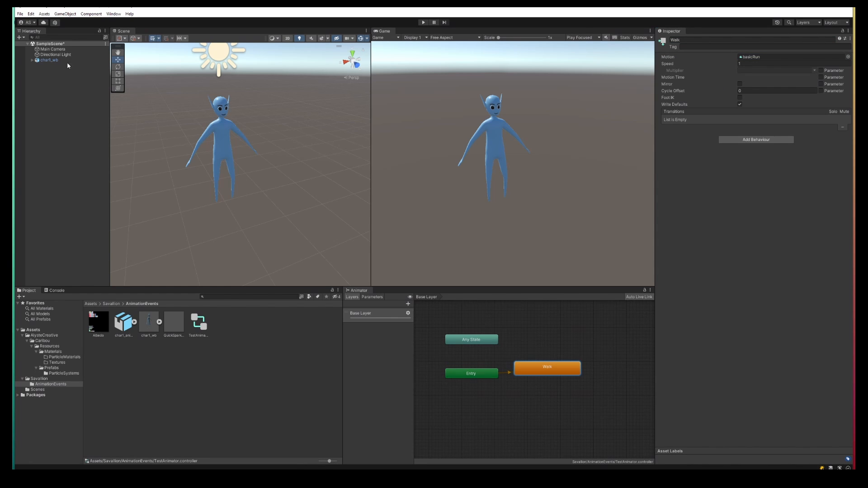
# Step: Assign TestAnimator as char1_wb's Animator controller and test the walk in Play mode
pyautogui.click(49, 60)
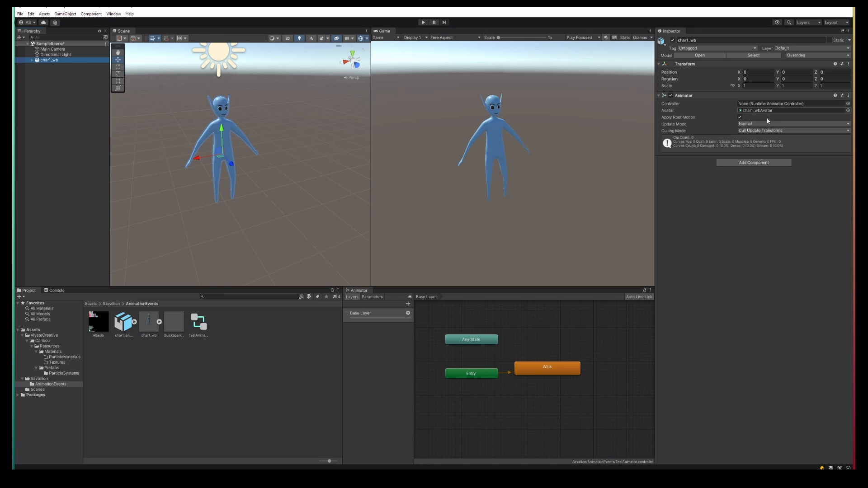
pyautogui.moveTo(198, 323); pyautogui.dragTo(796, 104)
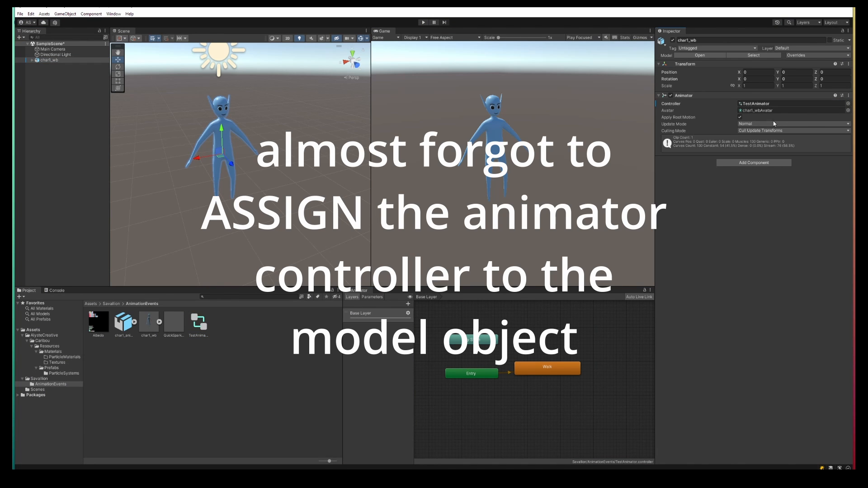
pyautogui.click(423, 22)
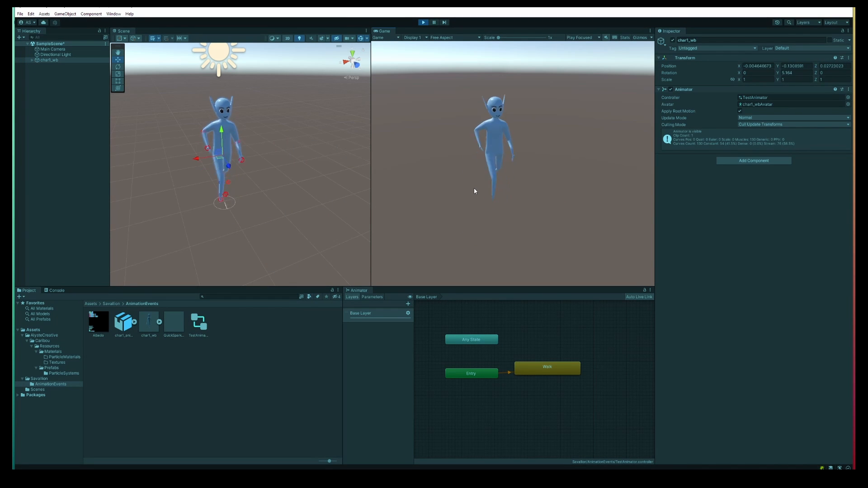
pyautogui.hotkey('ctrl', 'p')
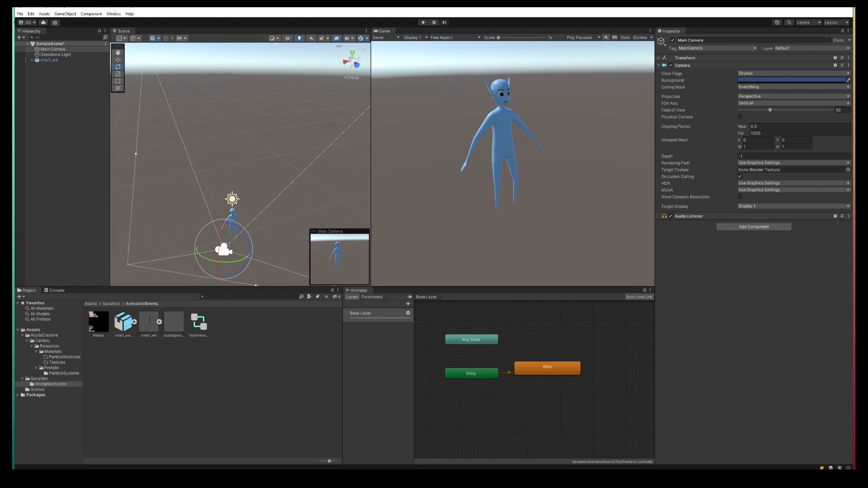
# Step: Open the QuickSparkles prefab, play its particle effect and review its particle system settings
pyautogui.click(137, 409)
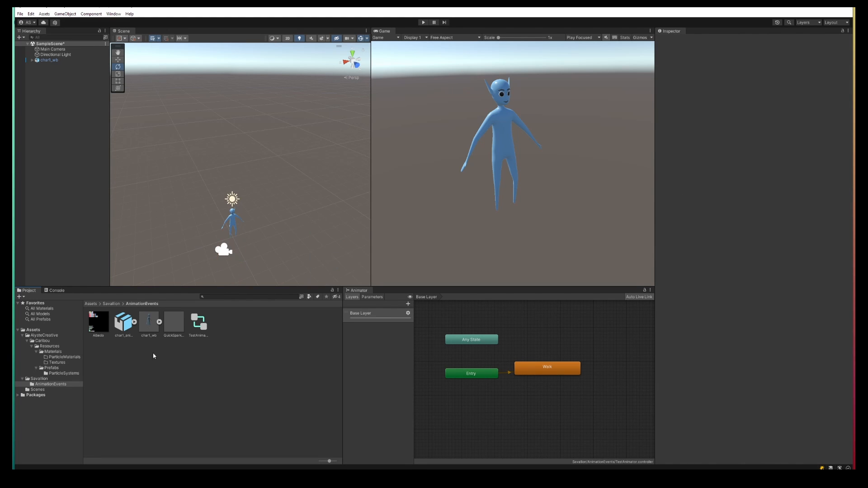
pyautogui.click(174, 329)
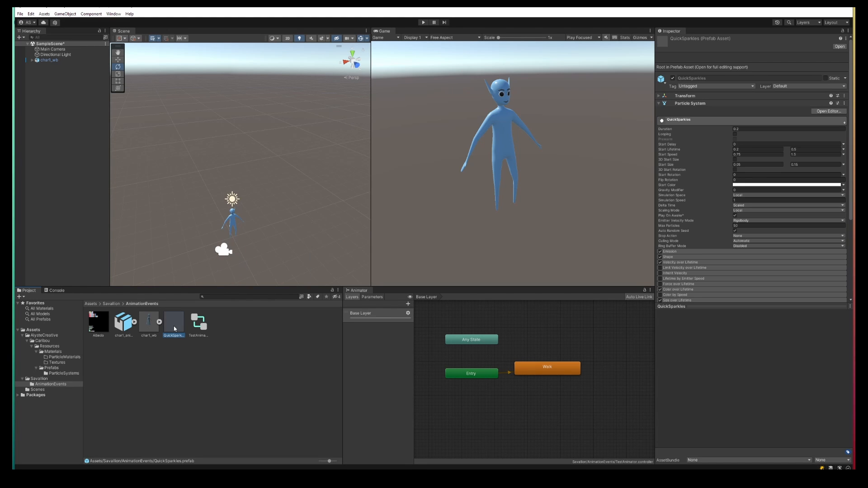
pyautogui.doubleClick(173, 326)
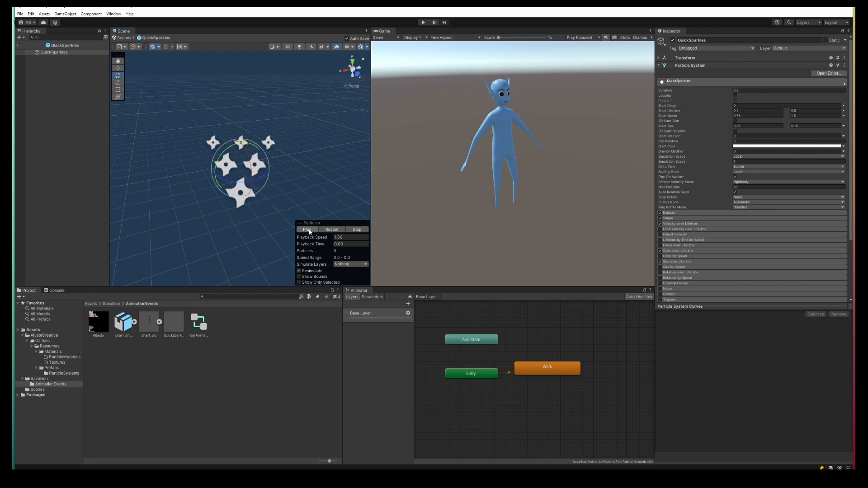
pyautogui.click(309, 231)
pyautogui.moveTo(853, 92); pyautogui.dragTo(852, 161)
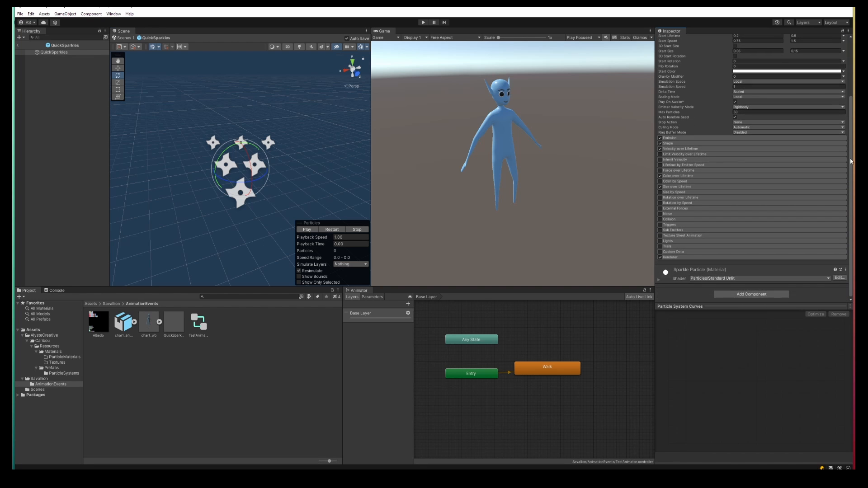
pyautogui.click(687, 258)
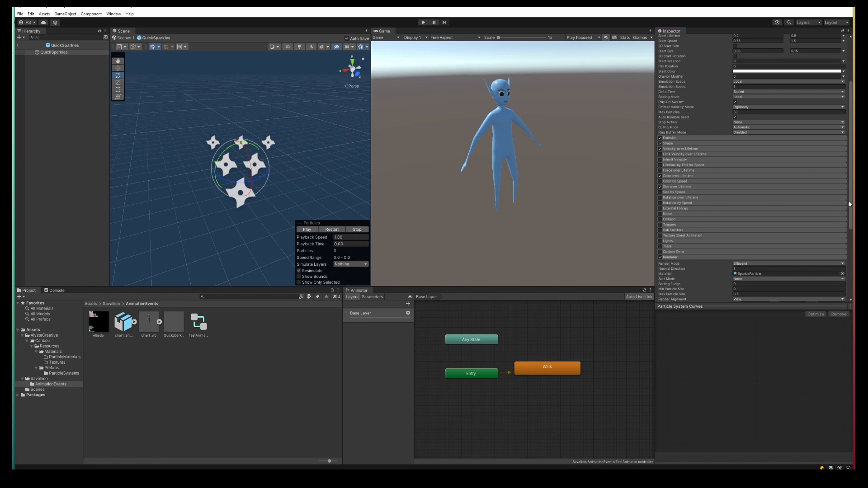
pyautogui.moveTo(849, 204); pyautogui.dragTo(850, 279)
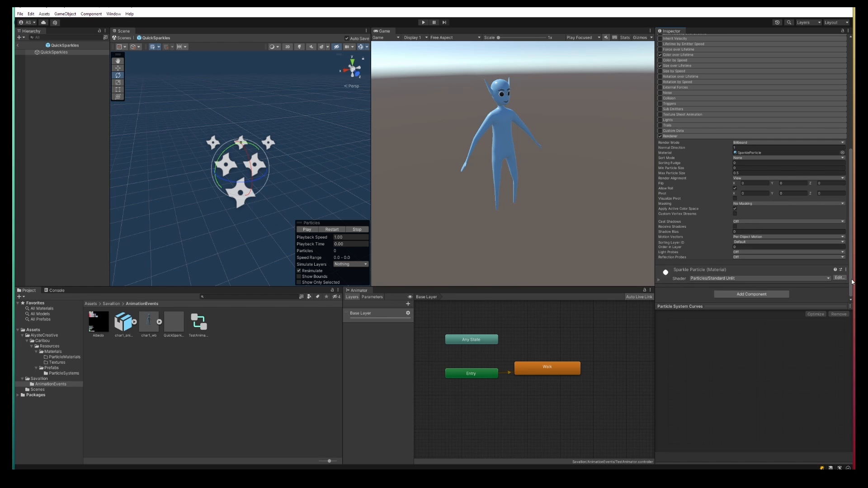
pyautogui.moveTo(852, 283); pyautogui.dragTo(850, 157)
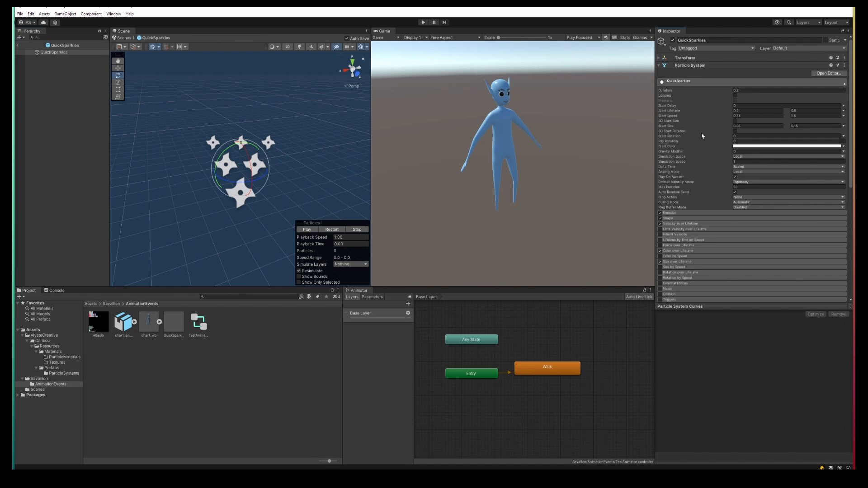
# Step: Place the QuickSparkles prefab as a child of char1_wb's DEF-foot.L bone
pyautogui.click(32, 60)
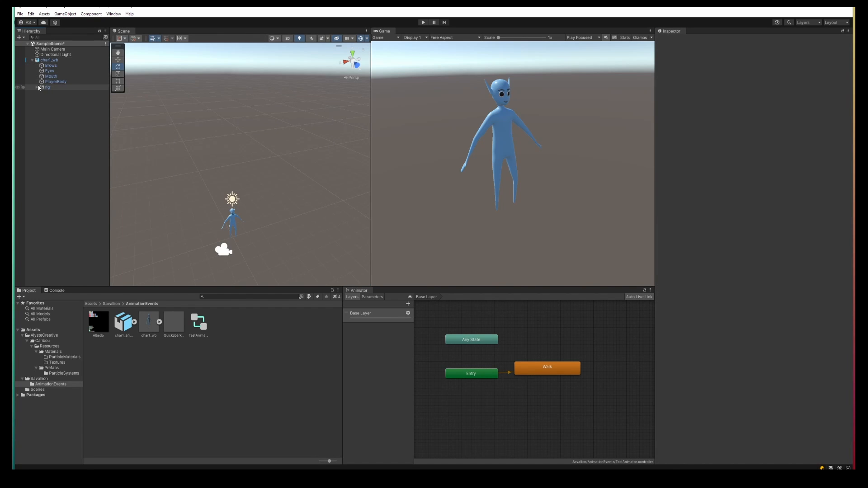
pyautogui.click(36, 87)
pyautogui.click(42, 93)
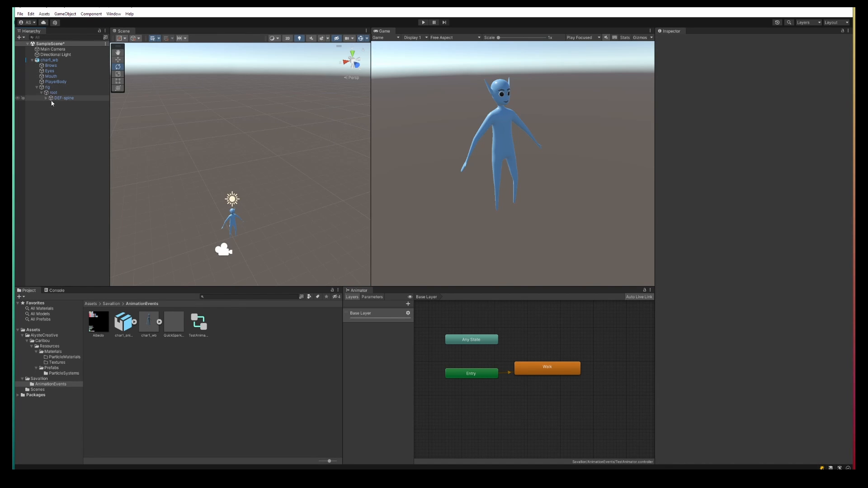
pyautogui.click(46, 98)
pyautogui.click(51, 109)
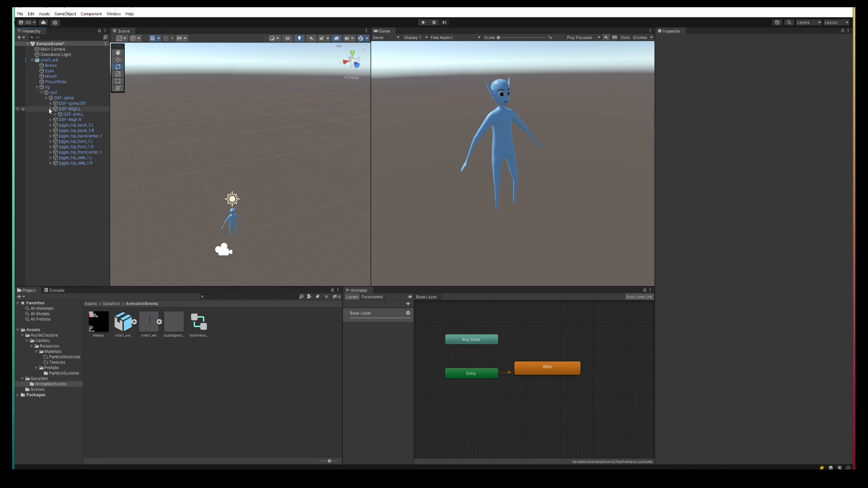
pyautogui.click(55, 114)
pyautogui.click(60, 120)
pyautogui.click(77, 120)
pyautogui.press('f')
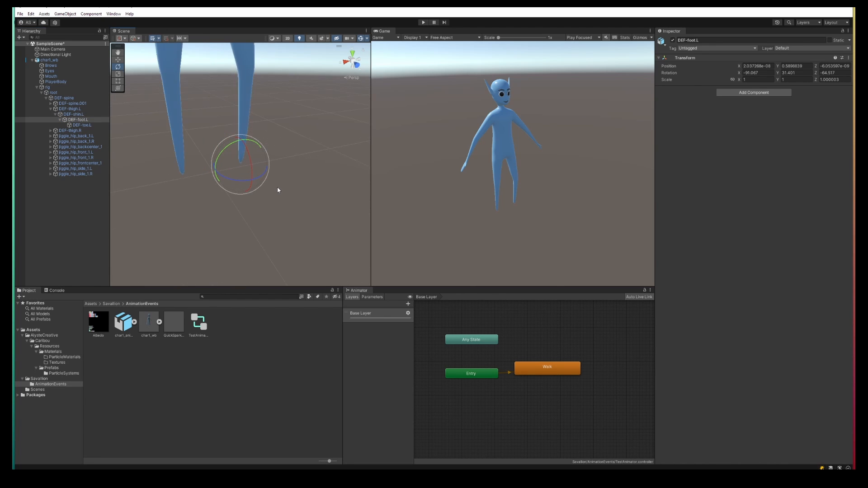
pyautogui.moveTo(177, 318); pyautogui.dragTo(84, 122)
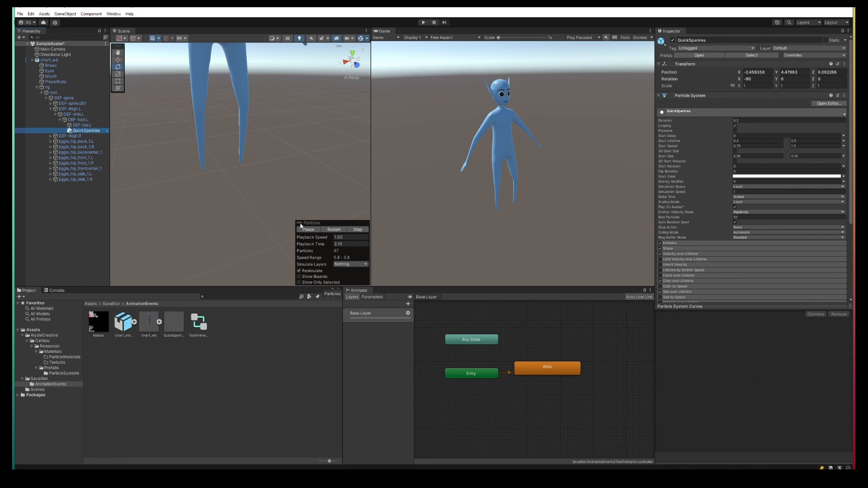
# Step: Reset the left-foot QuickSparkles position to 0, 0, 0
pyautogui.press('f')
pyautogui.click(766, 72)
pyautogui.write('0')
pyautogui.press('Tab')
pyautogui.write('0')
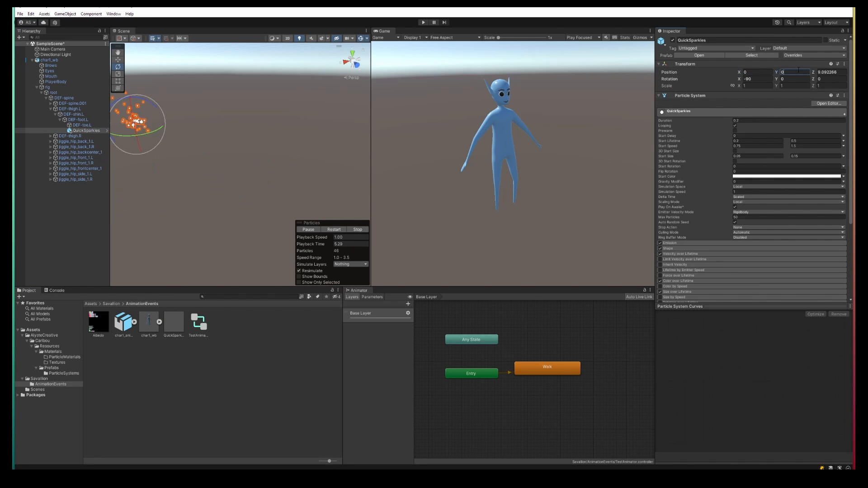
pyautogui.press('Tab')
pyautogui.write('0')
pyautogui.click(762, 73)
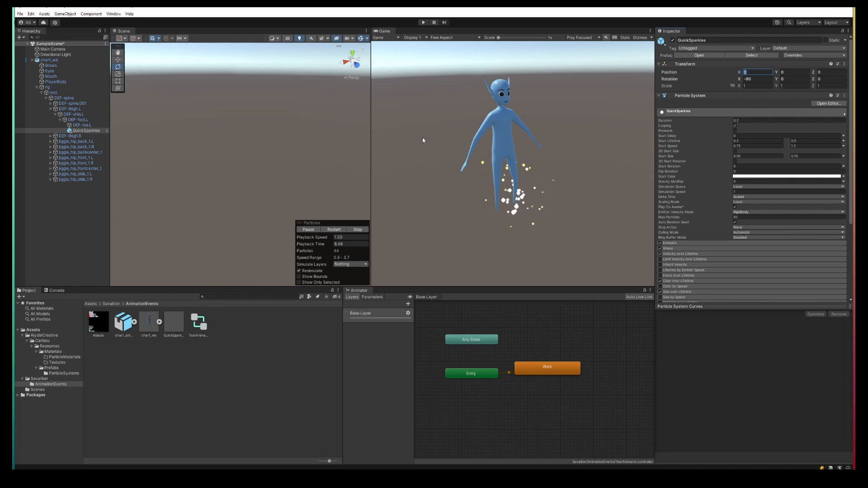
# Step: Set the left-foot QuickSparkles scale to 0.25 on all three axes
pyautogui.click(757, 85)
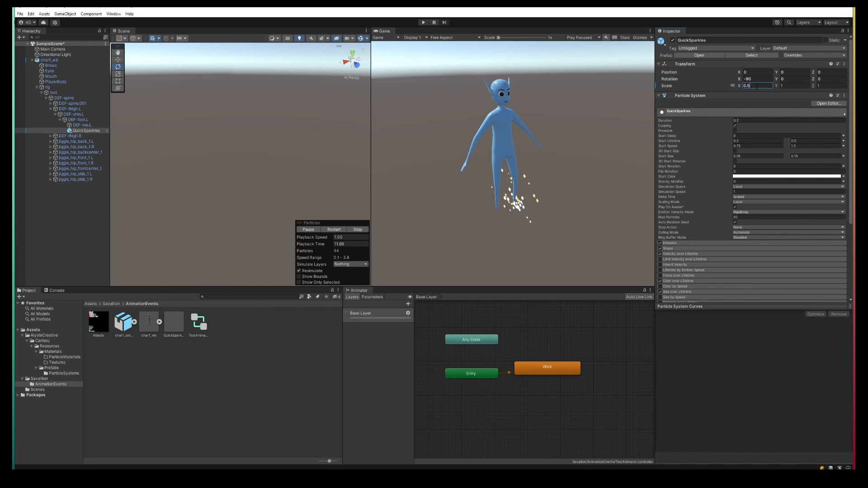
pyautogui.write('0.5')
pyautogui.click(791, 86)
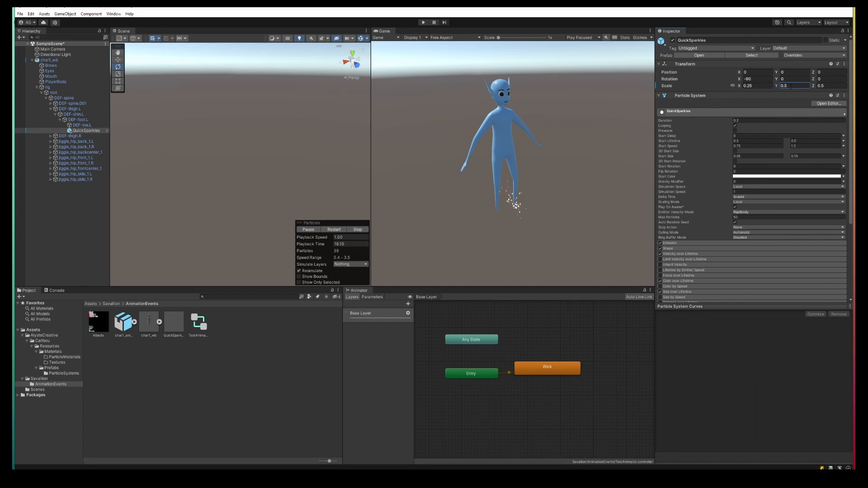
pyautogui.click(796, 85)
pyautogui.write('0.25')
pyautogui.click(830, 86)
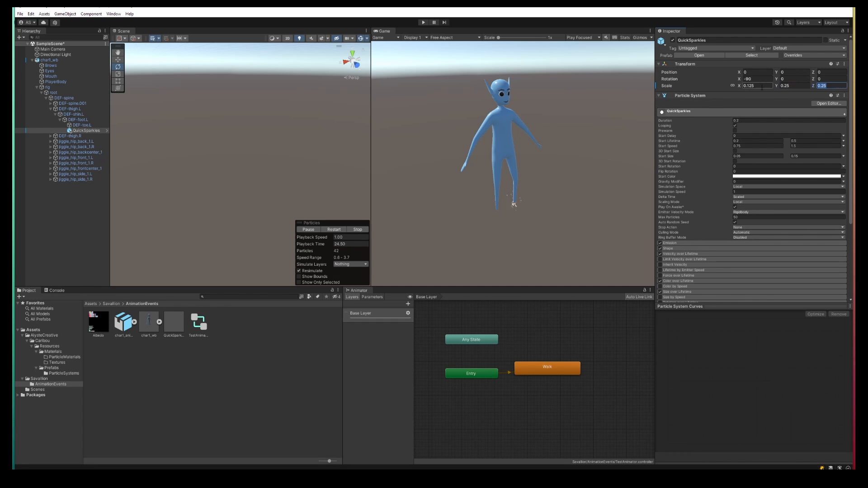
pyautogui.click(757, 85)
pyautogui.write('0.5')
# Step: Place another QuickSparkles prefab as a child of the DEF-foot.R bone
pyautogui.click(50, 136)
pyautogui.click(55, 141)
pyautogui.click(59, 147)
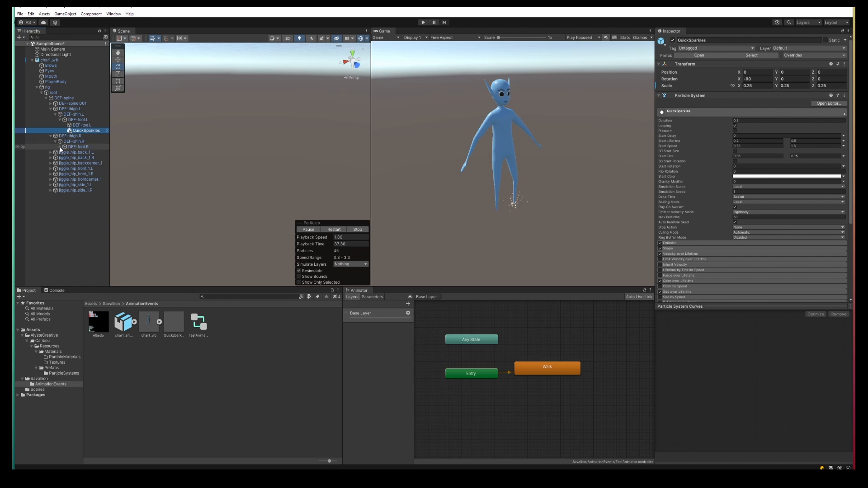
pyautogui.moveTo(183, 328); pyautogui.dragTo(85, 149)
# Step: Reset the right-foot QuickSparkles position to 0, 0, 0
pyautogui.click(760, 72)
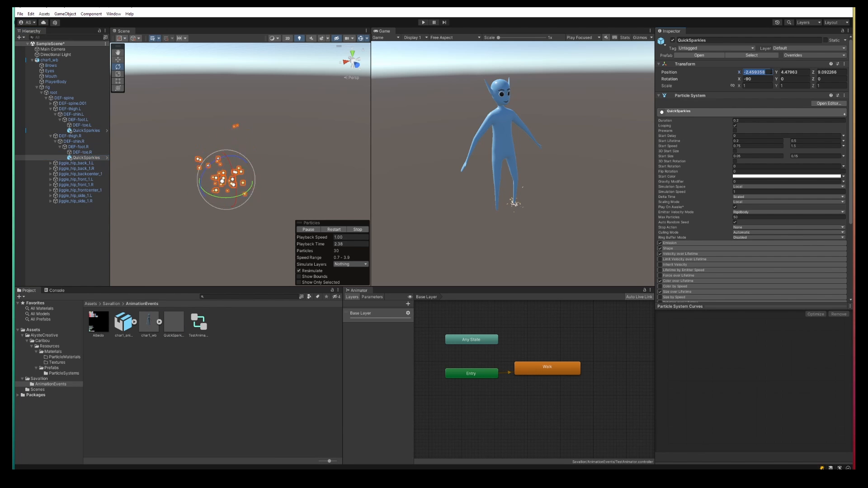
pyautogui.write('0')
pyautogui.click(789, 73)
pyautogui.click(823, 73)
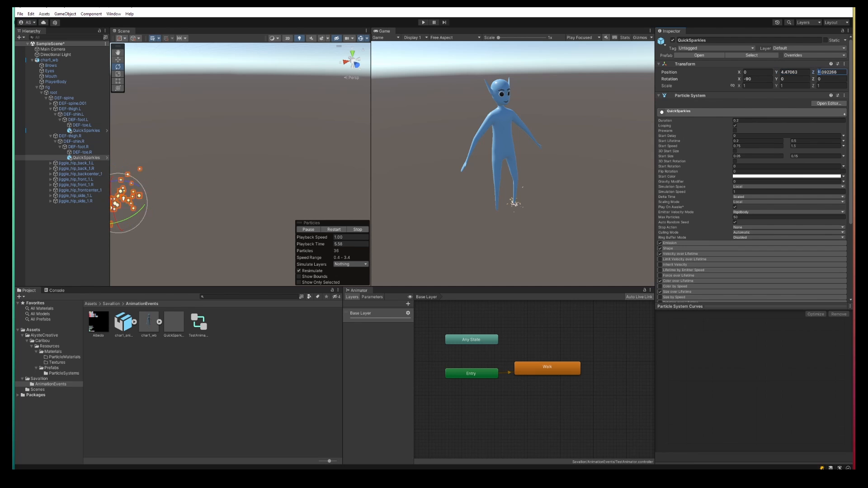
pyautogui.write('0')
pyautogui.click(795, 72)
pyautogui.write('0')
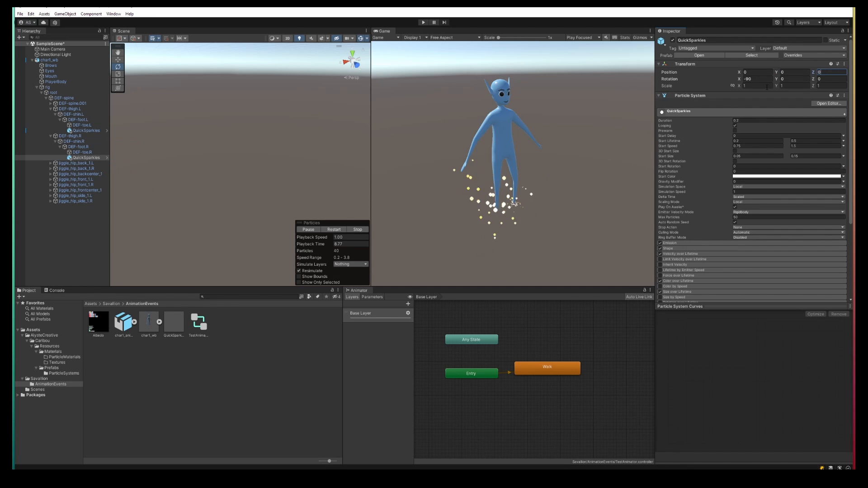
# Step: Set the right-foot QuickSparkles scale to 0.25 on all three axes
pyautogui.click(759, 86)
pyautogui.write('0.25')
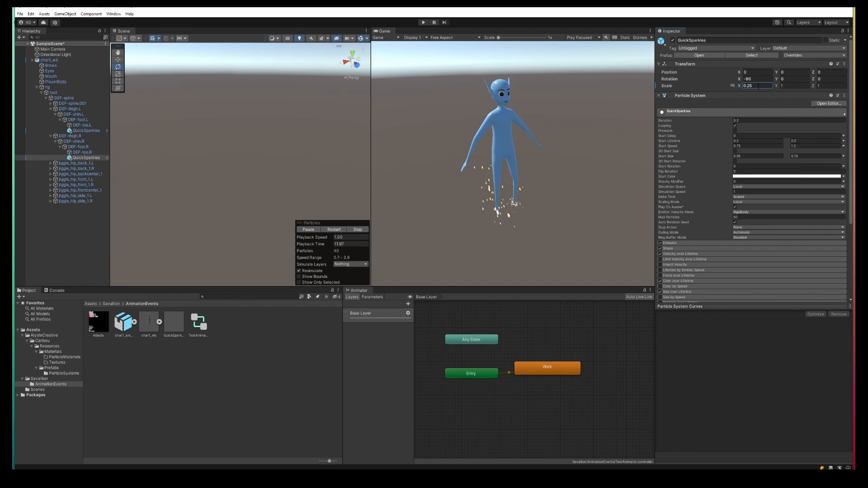
pyautogui.press('Return')
pyautogui.press('Tab')
pyautogui.write('0.25')
pyautogui.press('Tab')
pyautogui.write('0.25')
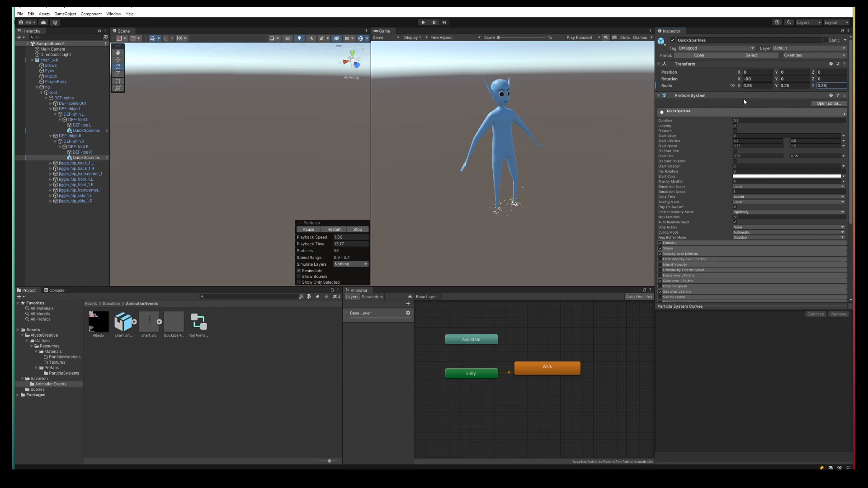
# Step: Select the left-foot sparkles and test the walk with sparkles in Play mode
pyautogui.click(84, 131)
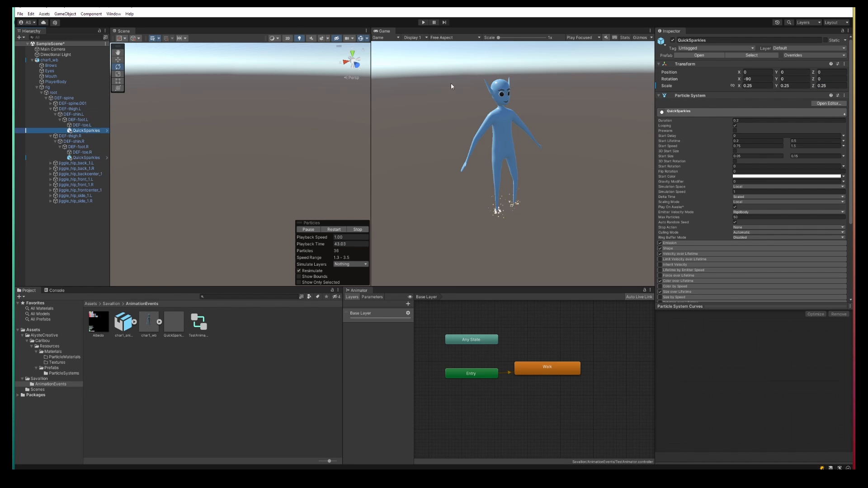
pyautogui.click(424, 22)
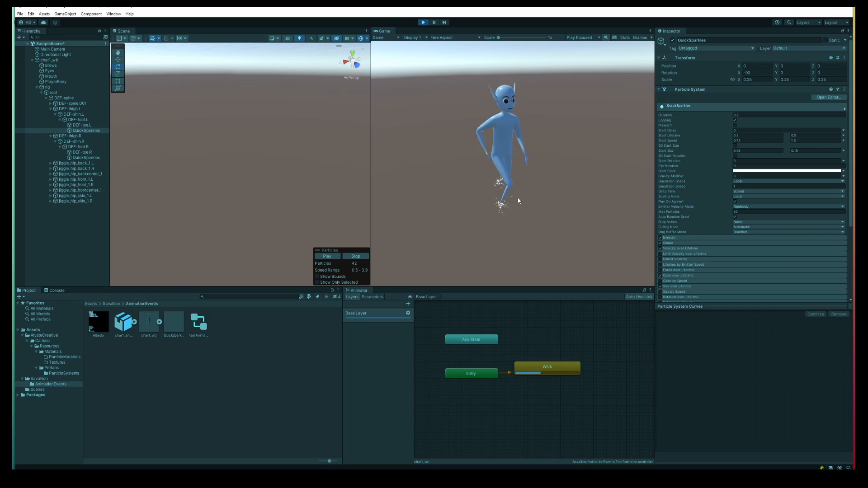
pyautogui.click(423, 23)
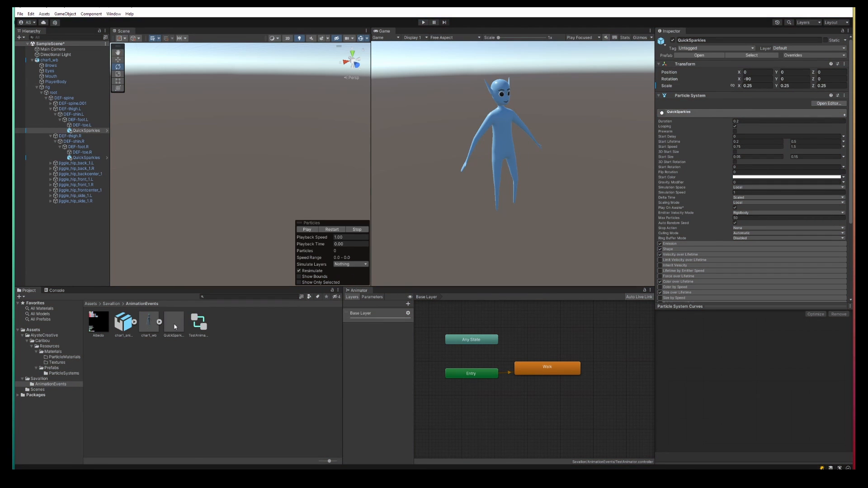
# Step: Turn off Looping on the QuickSparkles prefab asset and test the right-foot sparkles in Play mode
pyautogui.click(175, 325)
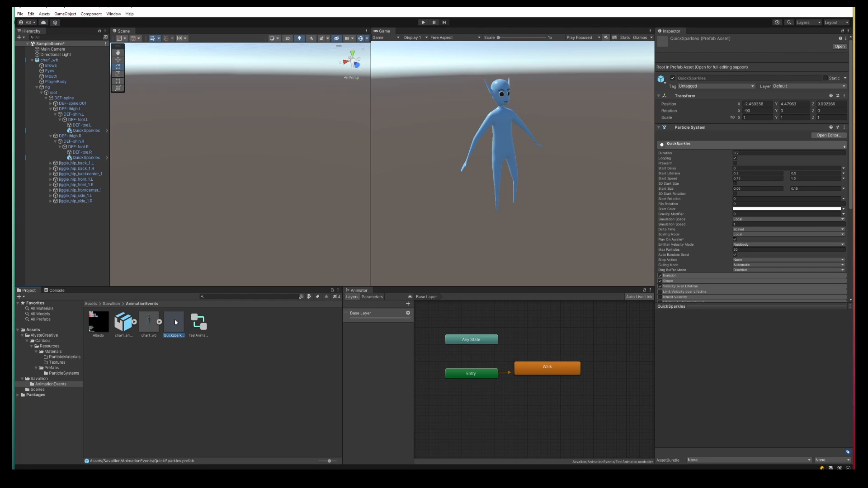
pyautogui.click(735, 158)
pyautogui.click(86, 158)
pyautogui.click(423, 22)
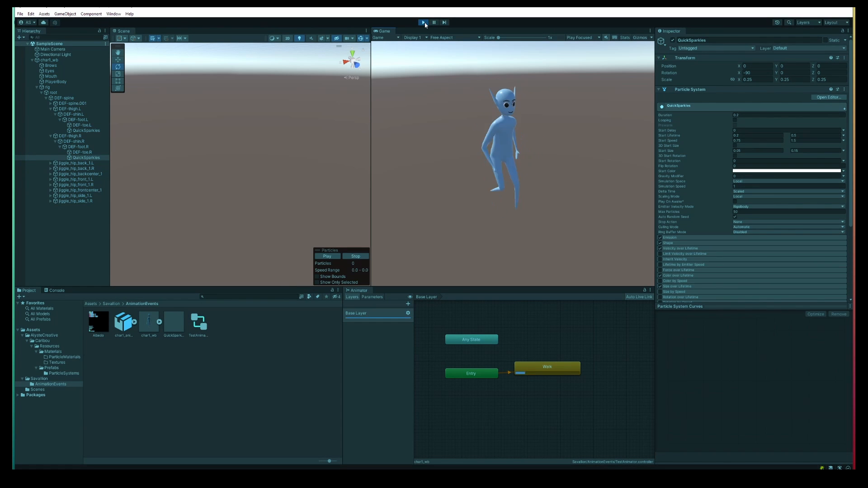
pyautogui.click(325, 257)
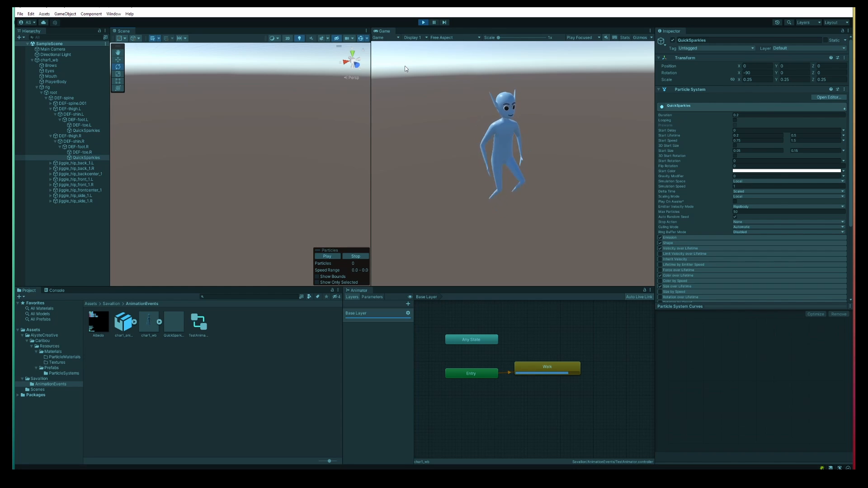
pyautogui.click(424, 22)
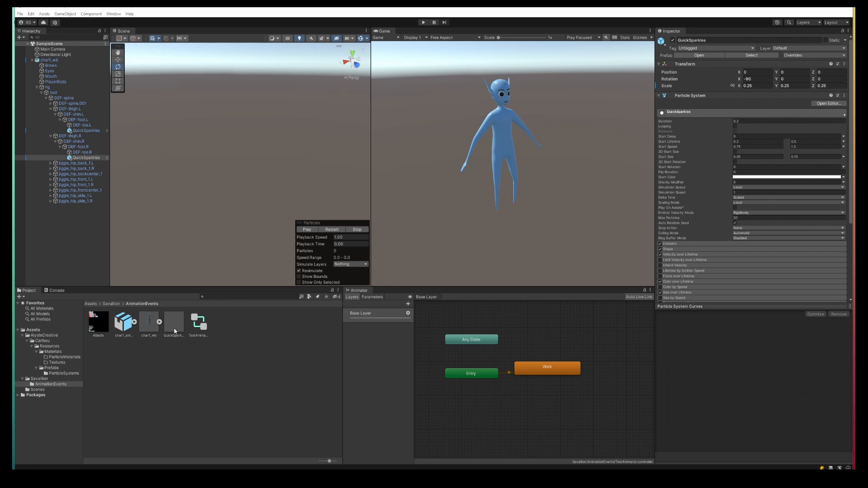
# Step: Open the char1_animations import settings, select the basicRun clip and expand its Events section
pyautogui.click(122, 330)
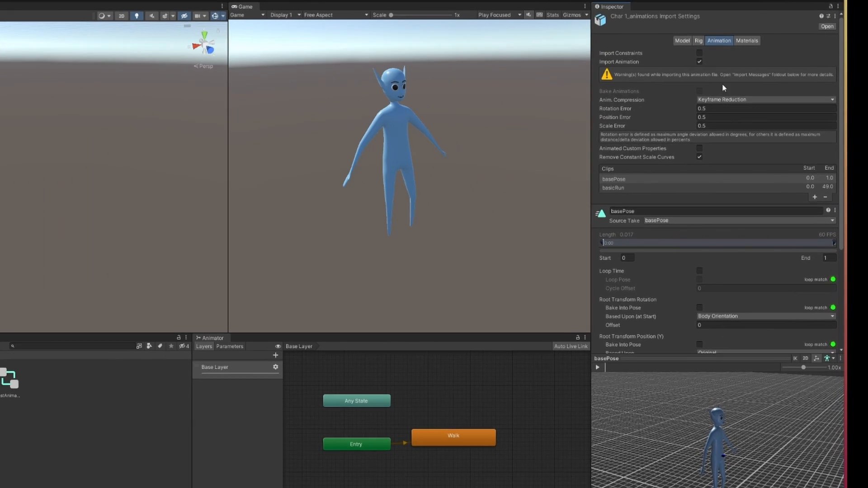
pyautogui.scroll(-3, 708, 114)
pyautogui.scroll(-3, 621, 116)
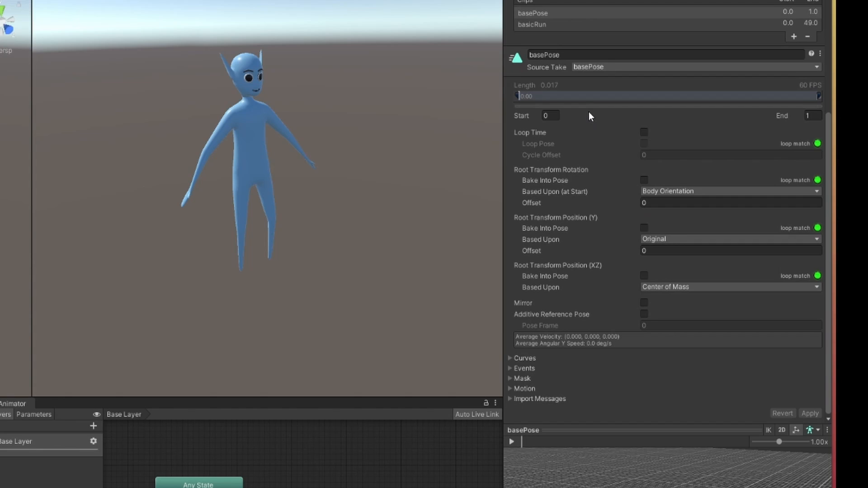
pyautogui.click(546, 24)
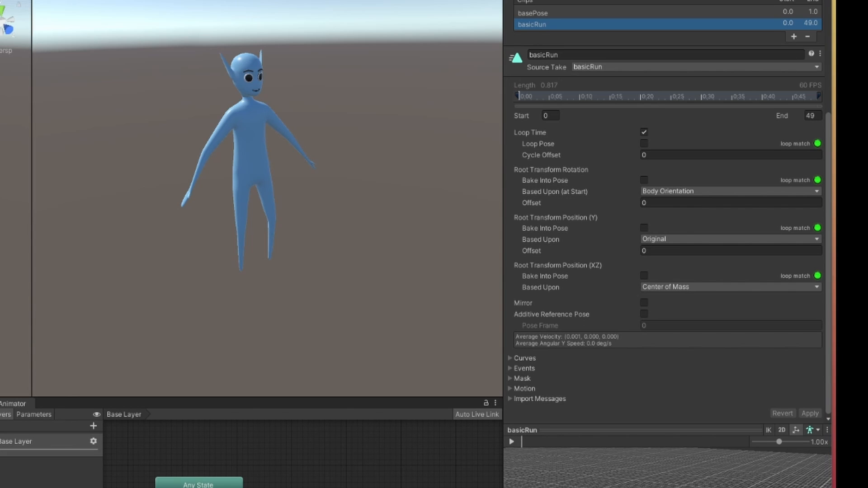
pyautogui.click(511, 368)
# Step: Add an animation event at frame 26 of basicRun with function FootStepEvent and Int value 1
pyautogui.scroll(-3, 561, 289)
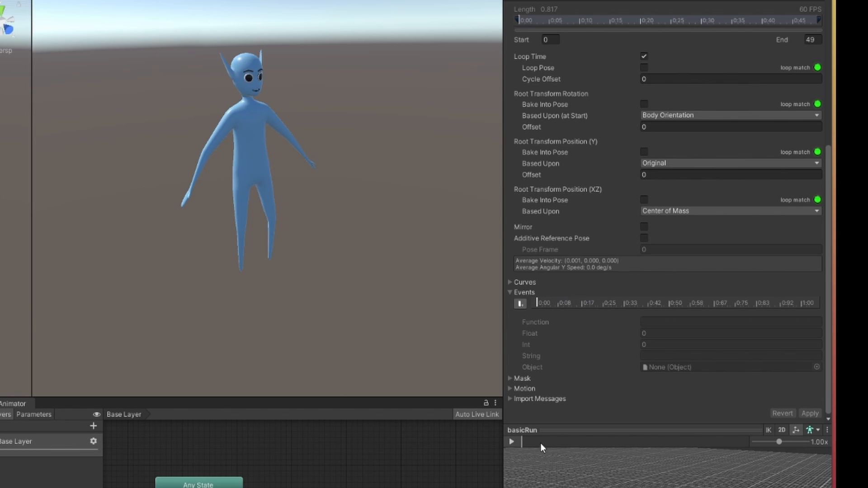
pyautogui.moveTo(540, 443); pyautogui.dragTo(579, 443)
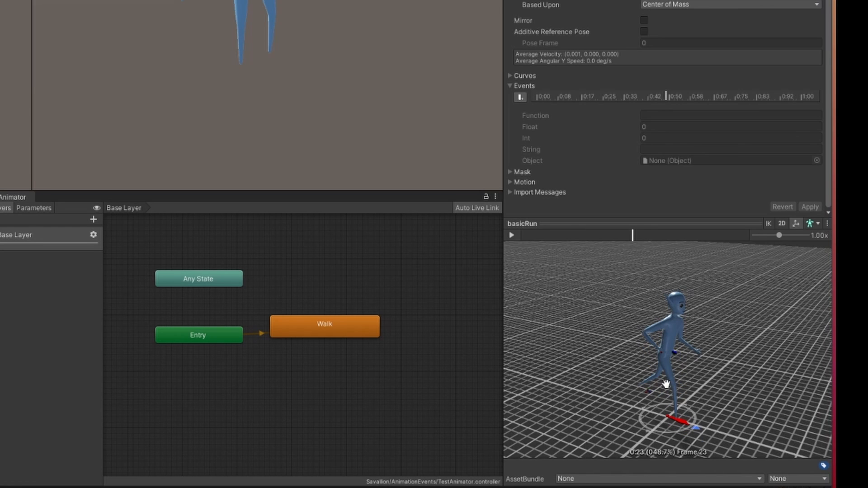
pyautogui.moveTo(666, 384); pyautogui.dragTo(656, 309)
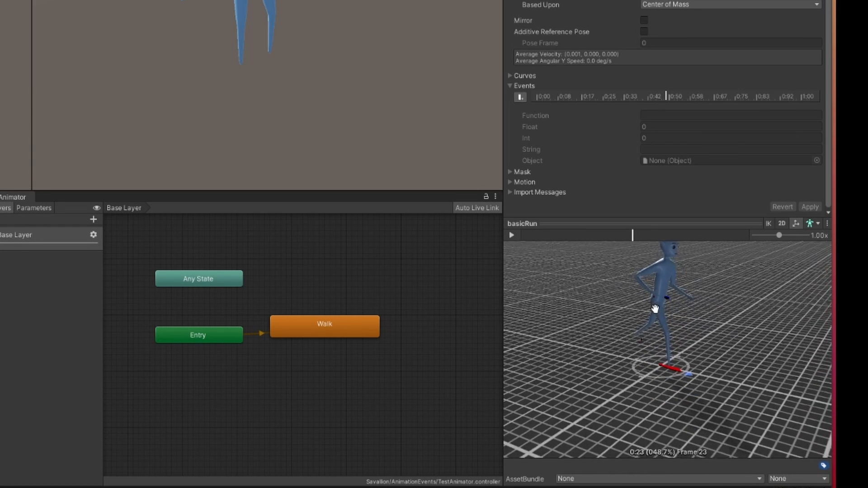
pyautogui.moveTo(655, 309); pyautogui.dragTo(652, 349, button='right')
pyautogui.scroll(5, 652, 349)
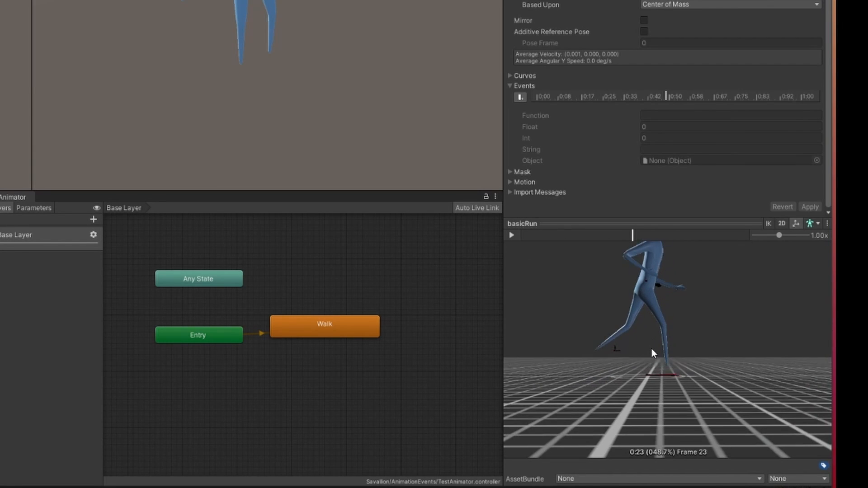
pyautogui.moveTo(627, 237); pyautogui.dragTo(644, 234)
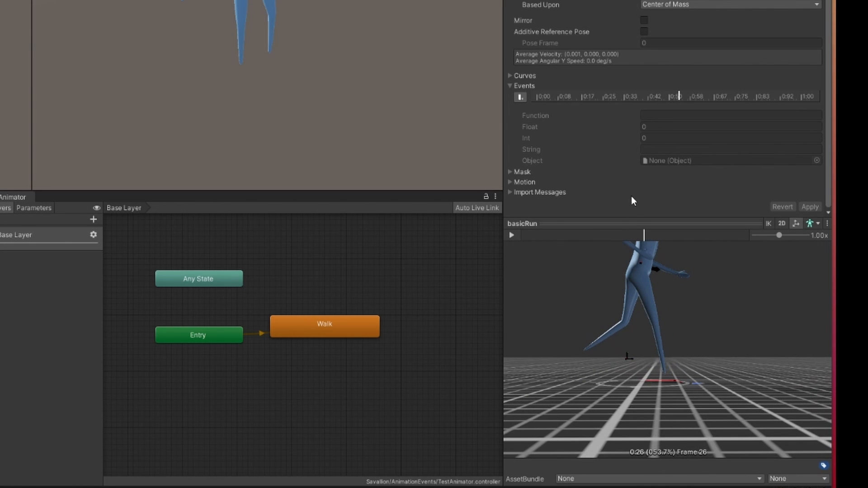
pyautogui.click(521, 98)
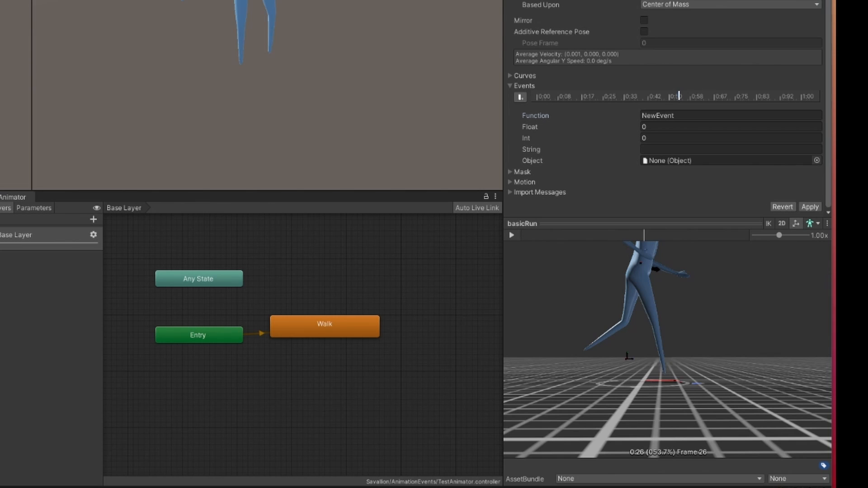
pyautogui.click(707, 117)
pyautogui.write('Foot')
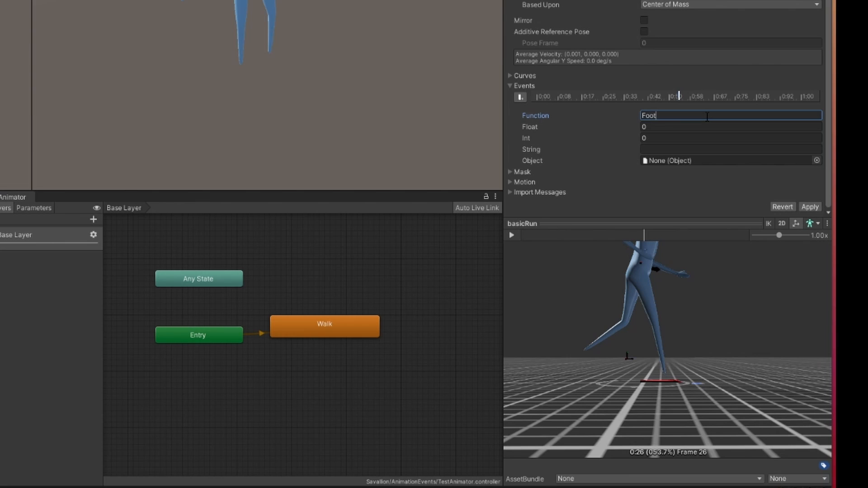
pyautogui.write('StepEvent')
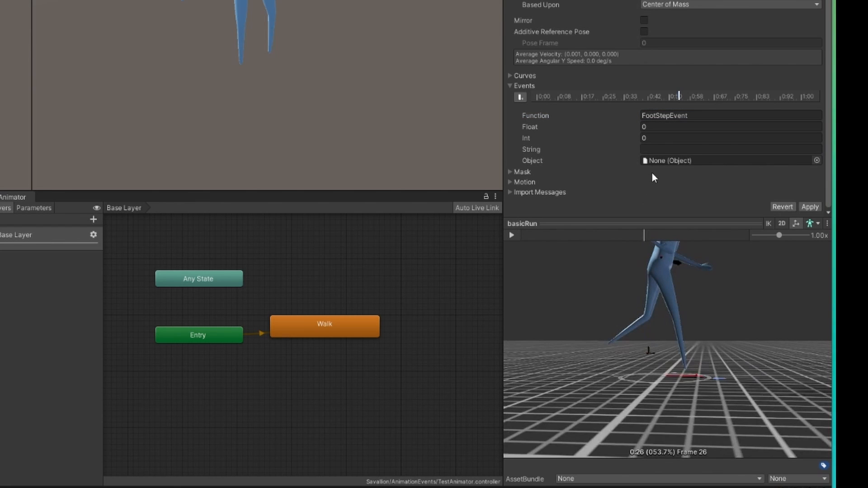
pyautogui.click(661, 138)
pyautogui.write('1')
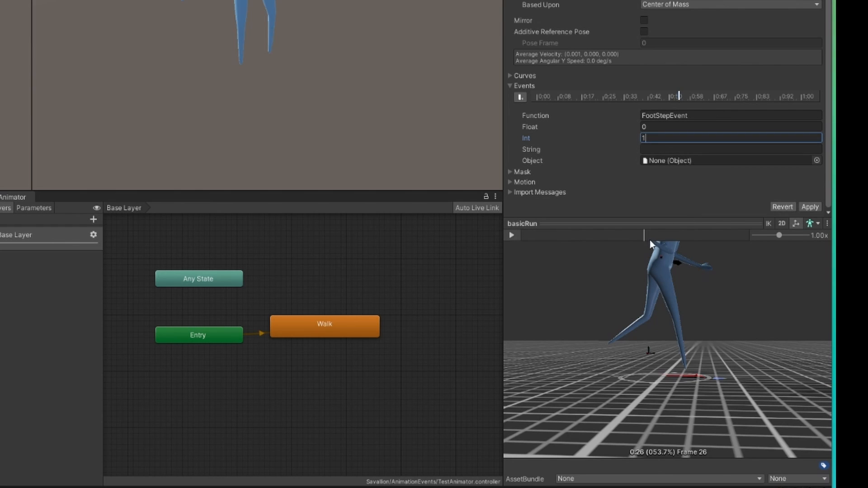
# Step: Add a second FootStepEvent animation event at frame 0 with Int value 0
pyautogui.moveTo(647, 235); pyautogui.dragTo(752, 228)
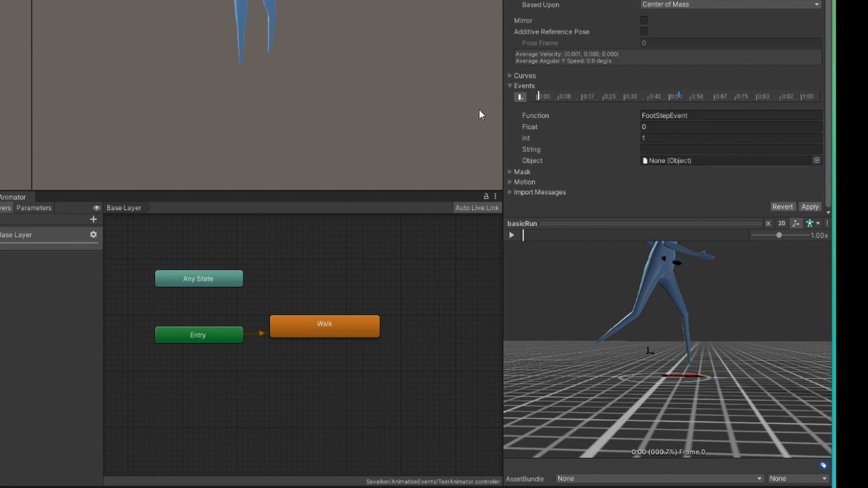
pyautogui.click(519, 96)
pyautogui.doubleClick(686, 115)
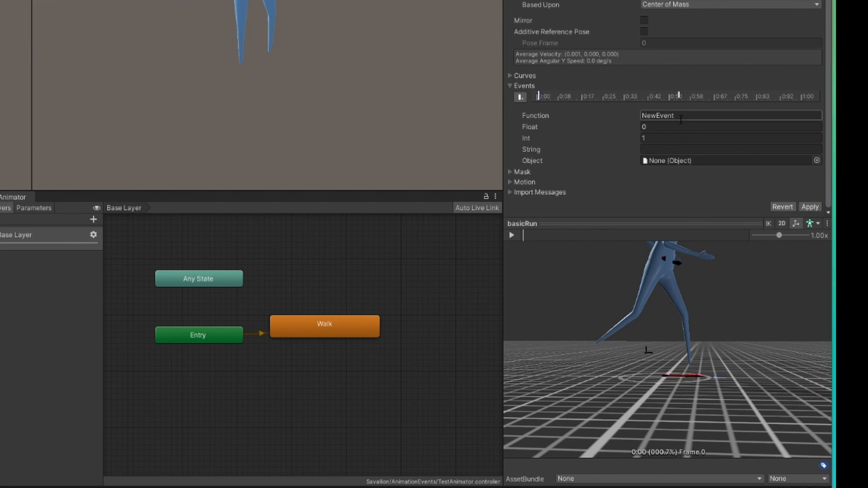
pyautogui.write('FootS')
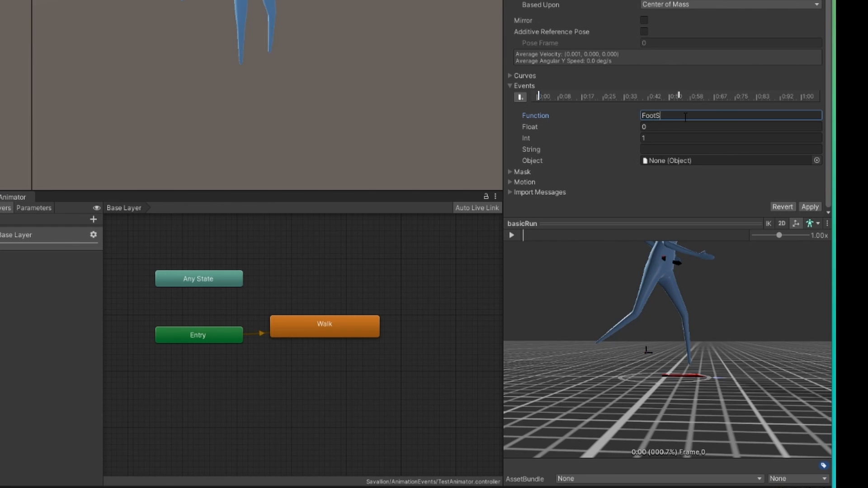
pyautogui.write('tepEvent')
pyautogui.click(660, 137)
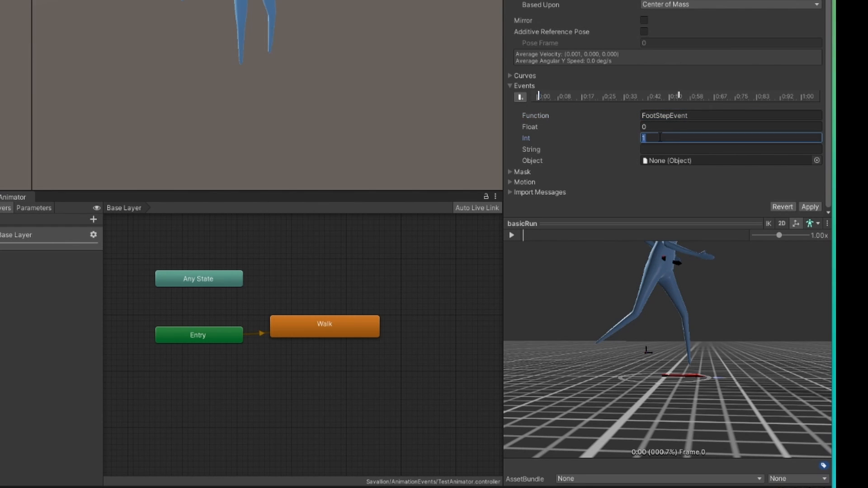
pyautogui.write('0')
pyautogui.click(679, 94)
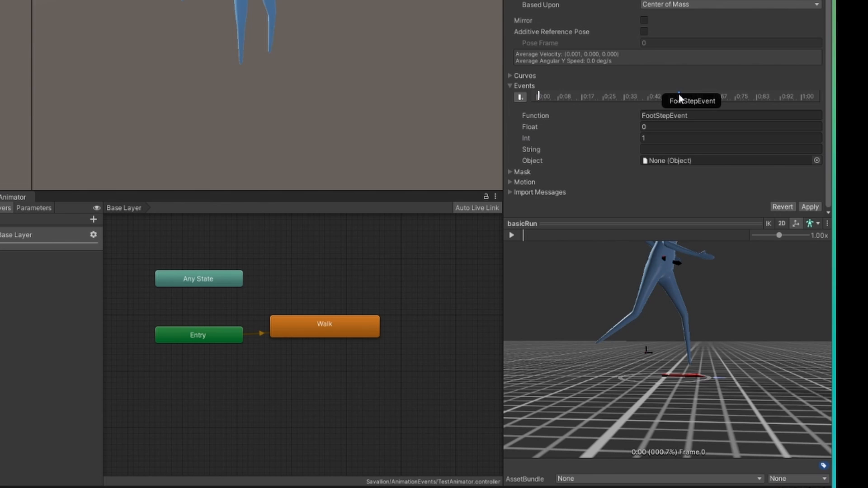
# Step: Review both FootStepEvent events in basicRun, then run Play mode and check the Console output
pyautogui.click(539, 95)
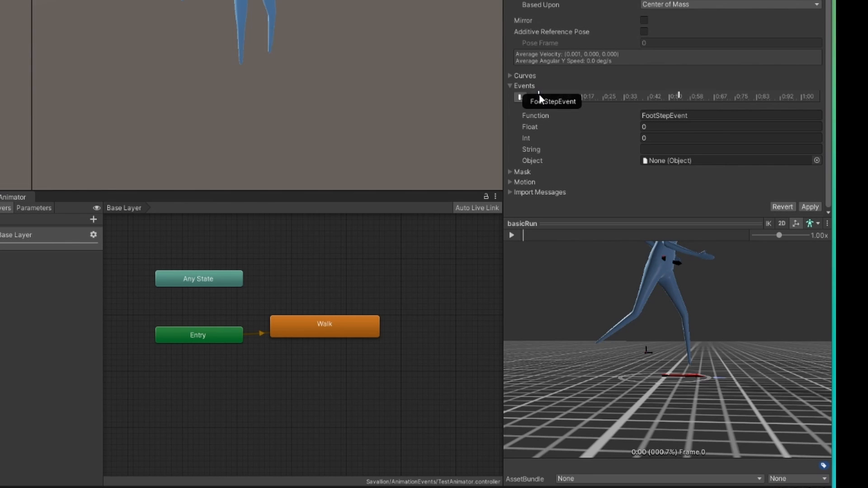
pyautogui.click(680, 93)
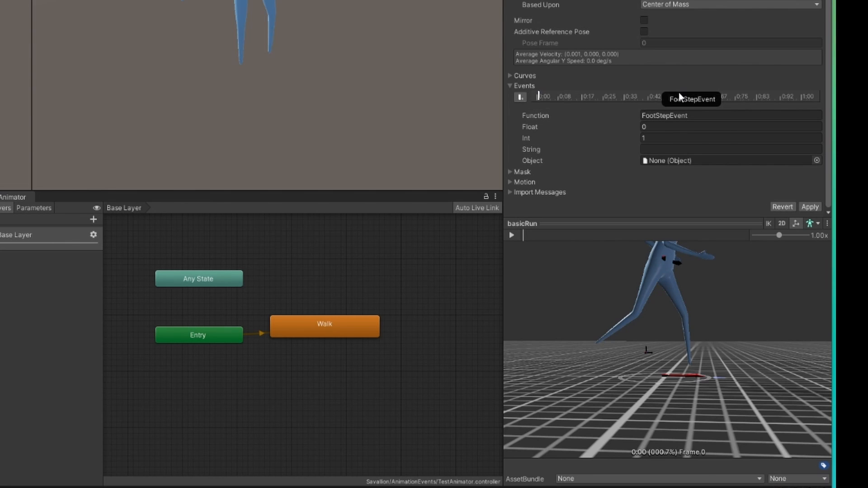
pyautogui.click(539, 95)
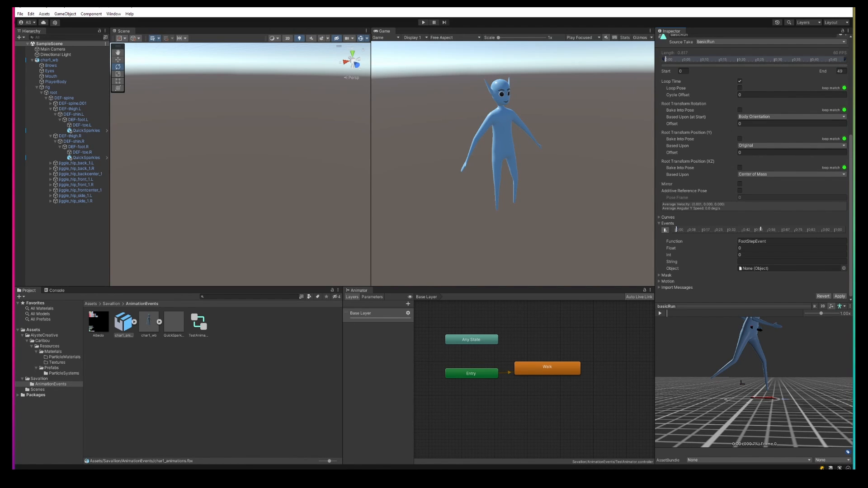
pyautogui.hotkey('ctrl', 'p')
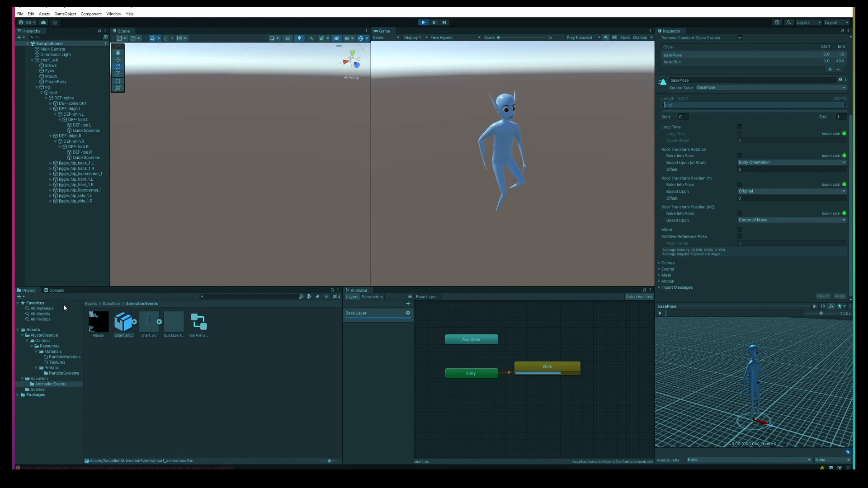
pyautogui.click(56, 291)
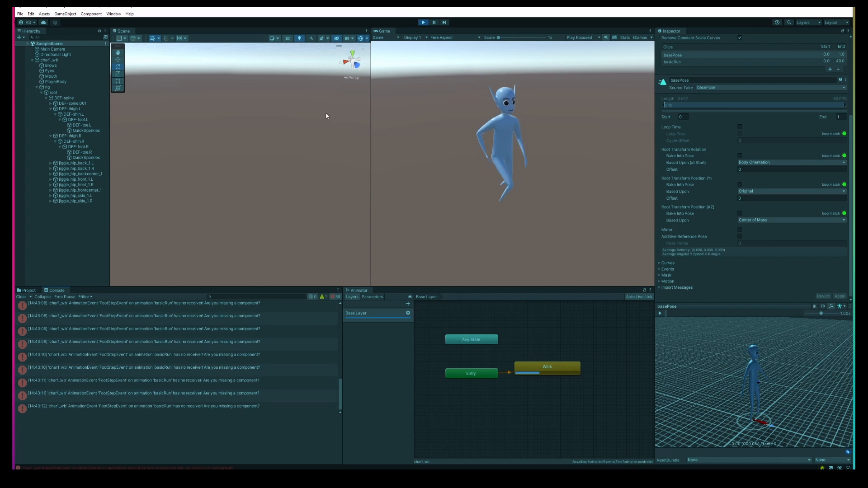
pyautogui.click(424, 23)
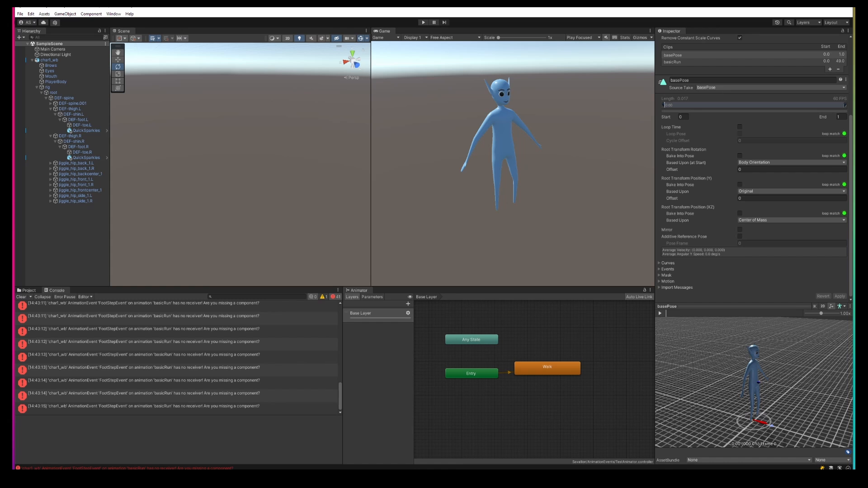
# Step: Create a new C# script named FootstepComponent in the AnimationEvents folder
pyautogui.click(29, 291)
pyautogui.rightClick(244, 334)
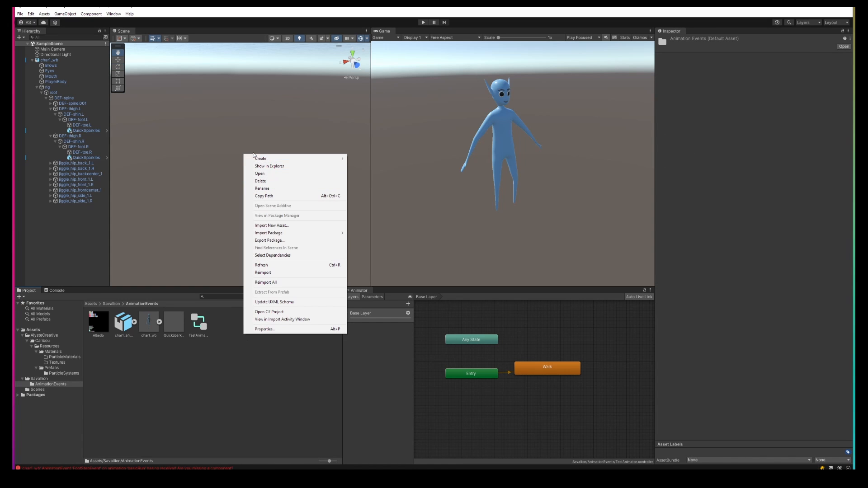
pyautogui.moveTo(270, 159)
pyautogui.click(381, 166)
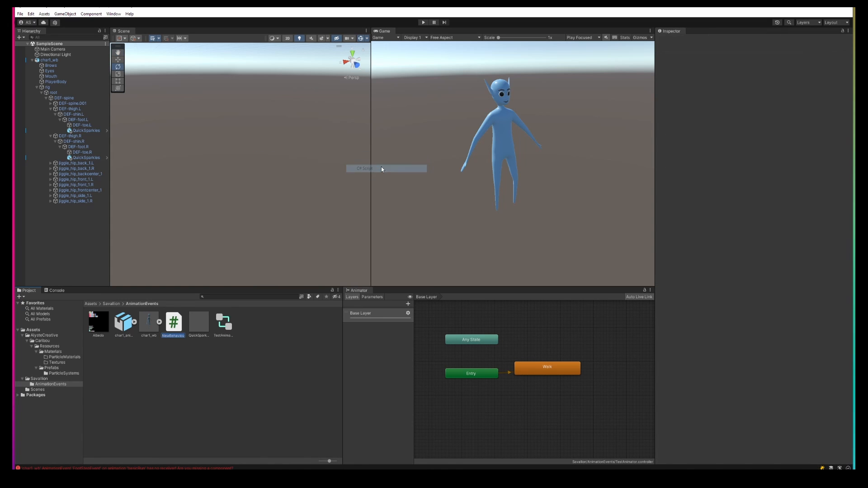
pyautogui.write('FootstepCo')
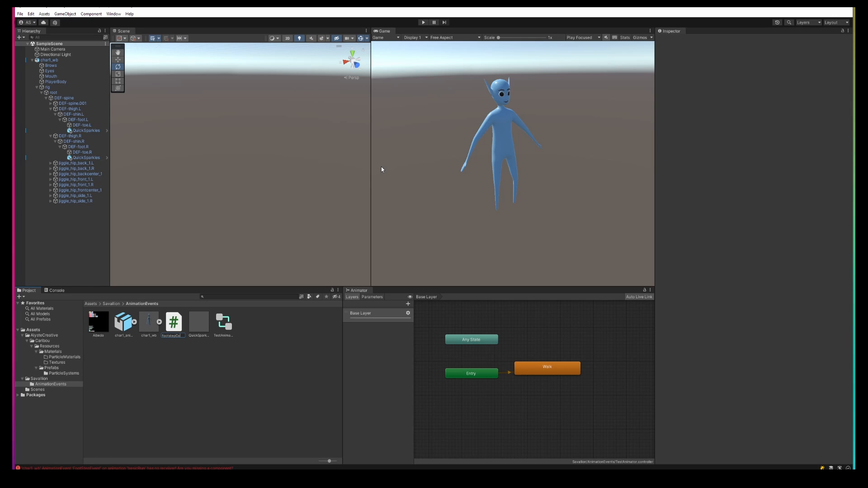
pyautogui.write('mponent')
pyautogui.press('Return')
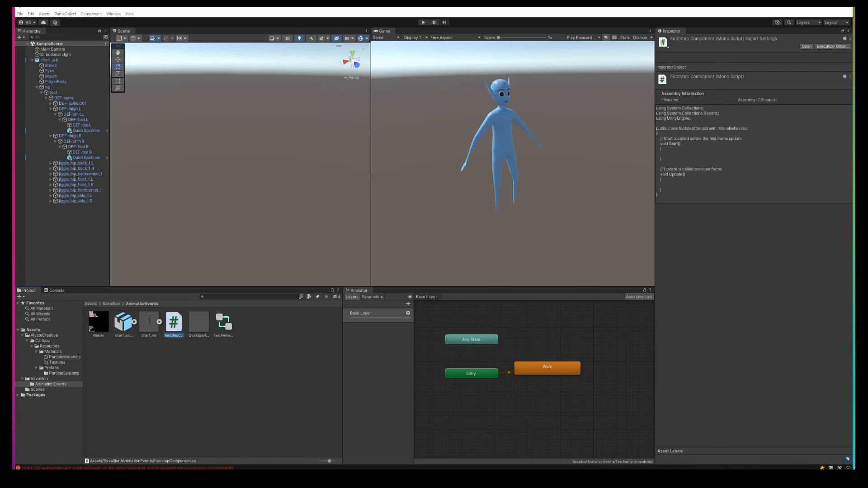
# Step: Attach the FootstepComponent script to the char1_wb object
pyautogui.click(59, 60)
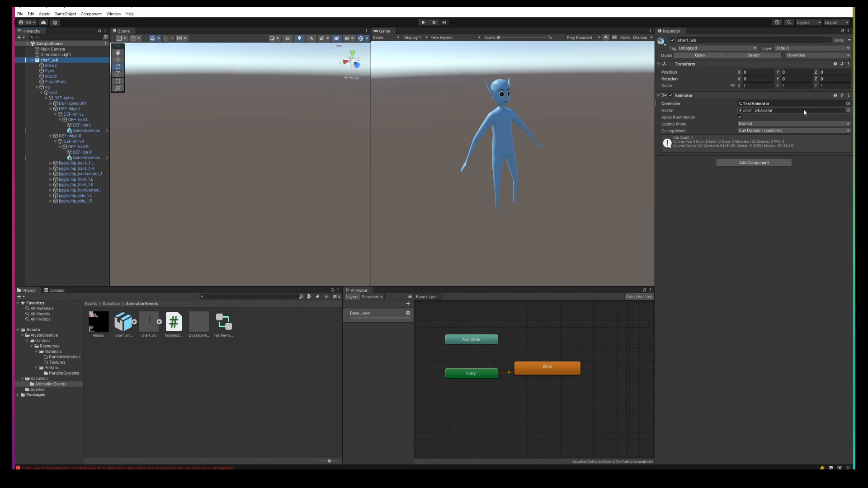
pyautogui.moveTo(181, 323); pyautogui.dragTo(749, 219)
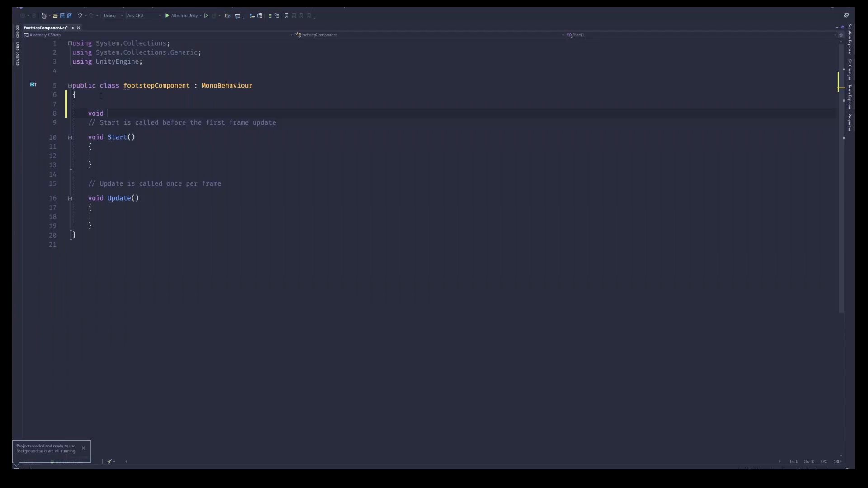
# Step: Write a FootStepEvent(int whichFoot) method that logs "Foot step: " + whichFoot, and save the script
pyautogui.write('FootStepEvent(')
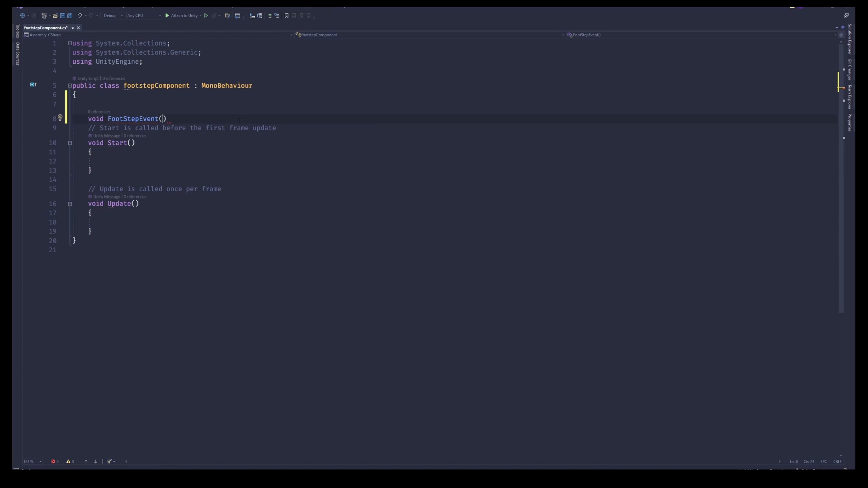
pyautogui.write('int whichFoot) {')
pyautogui.press('Return')
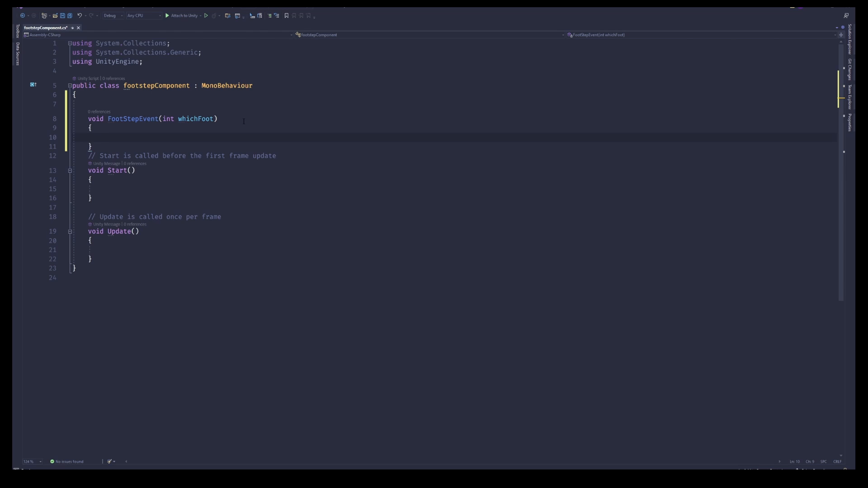
pyautogui.press('Down')
pyautogui.press('Return')
pyautogui.press('Up')
pyautogui.press('Up')
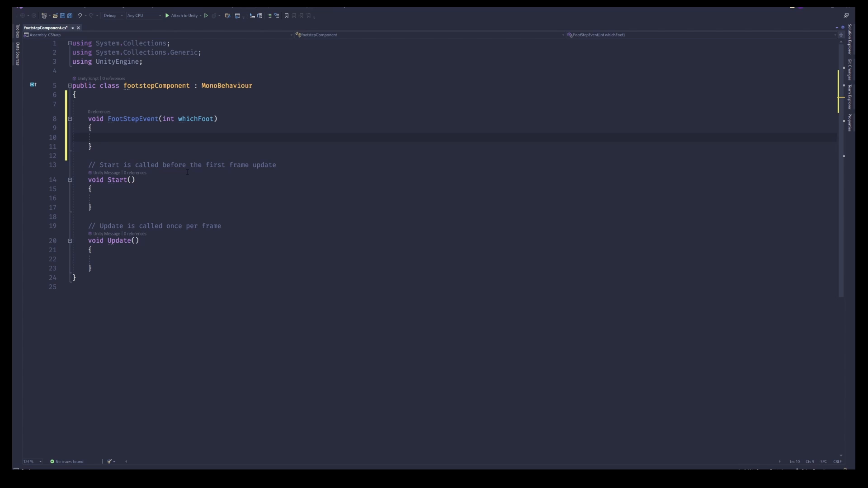
pyautogui.write('Debug.Log("Foot step: " + which')
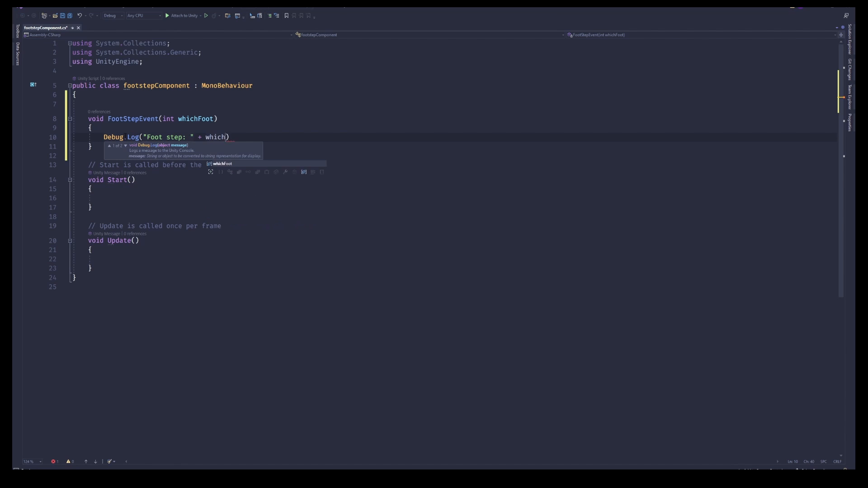
pyautogui.write('Foot);')
pyautogui.hotkey('ctrl', 's')
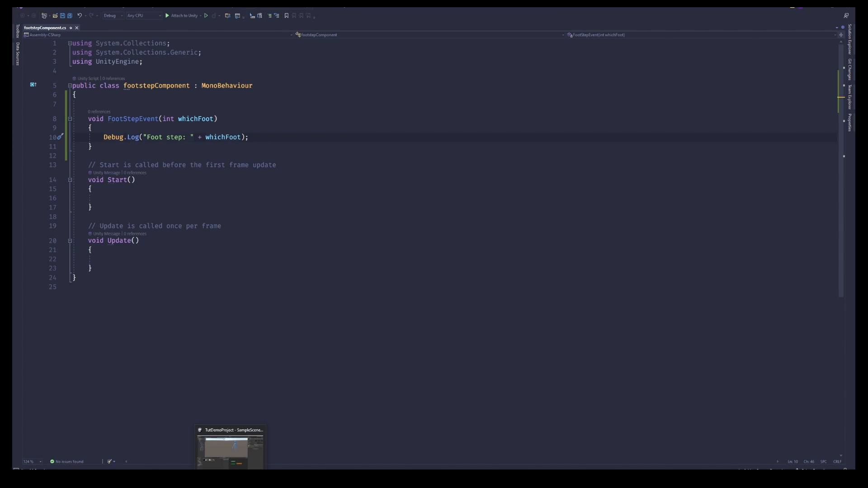
# Step: Return to the editor and test the footstep logging in Play mode
pyautogui.click(233, 450)
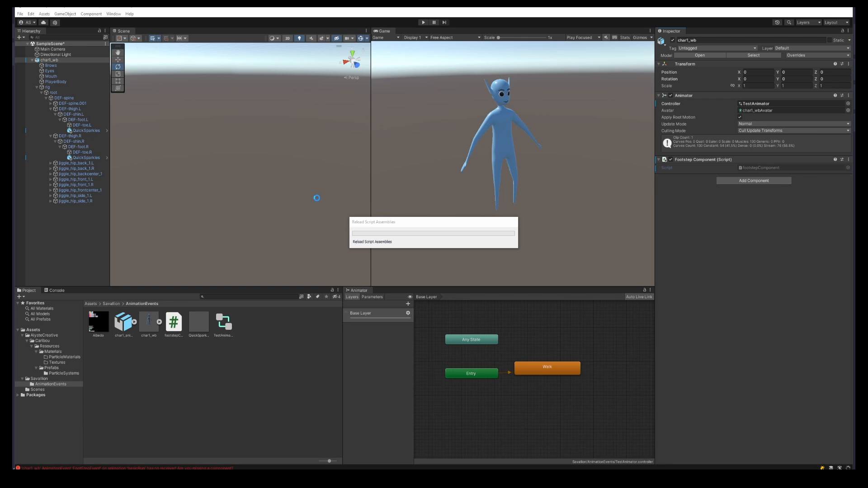
pyautogui.click(423, 23)
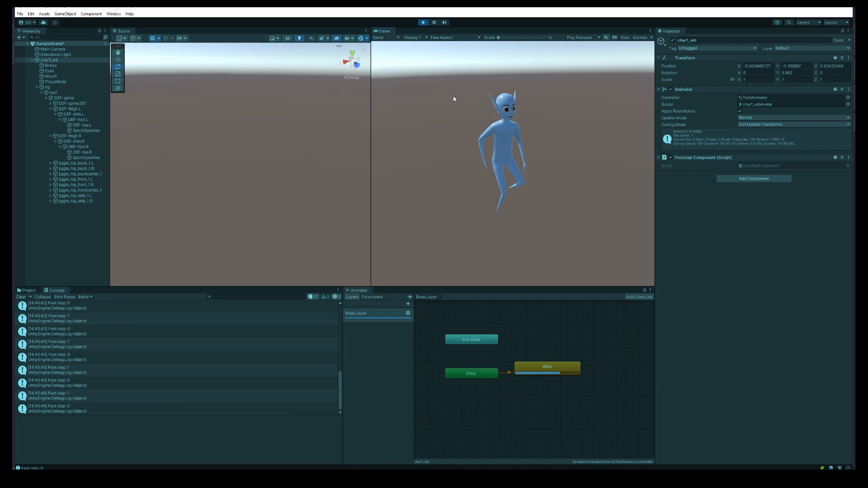
pyautogui.click(423, 23)
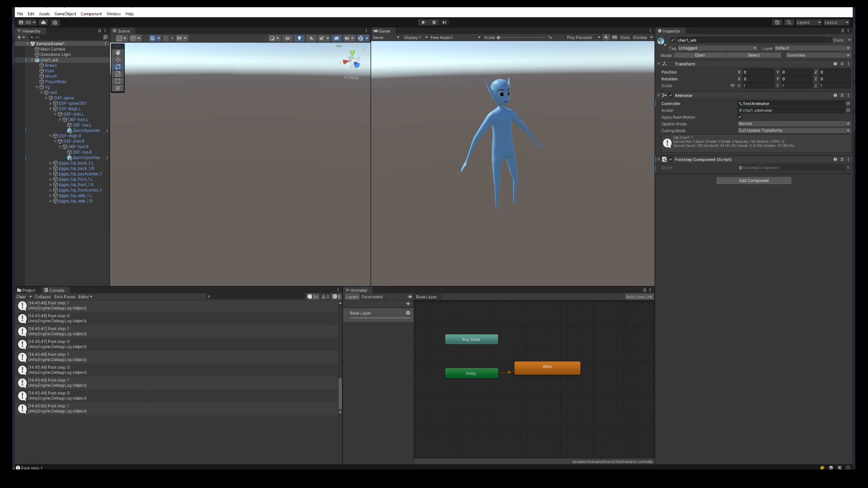
pyautogui.click(28, 290)
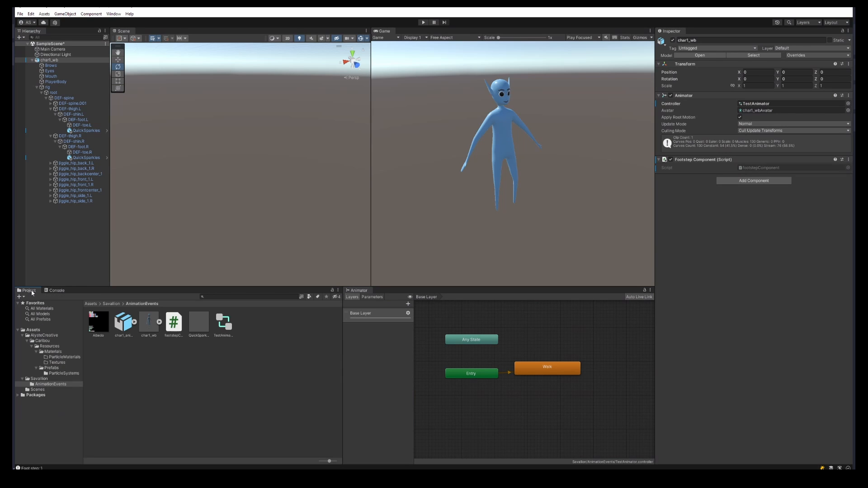
# Step: Open the script and declare public ParticleSystem fields LeftFootParticles and RightFootParticles
pyautogui.doubleClick(772, 168)
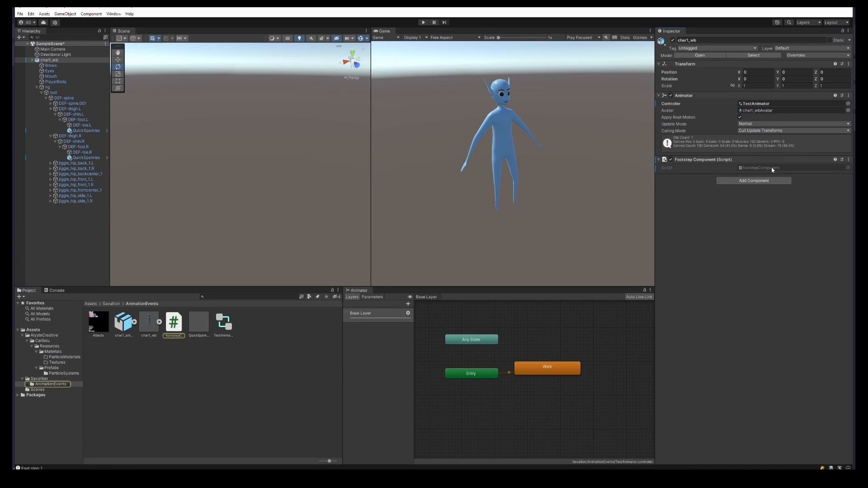
pyautogui.press('Return')
pyautogui.press('Return')
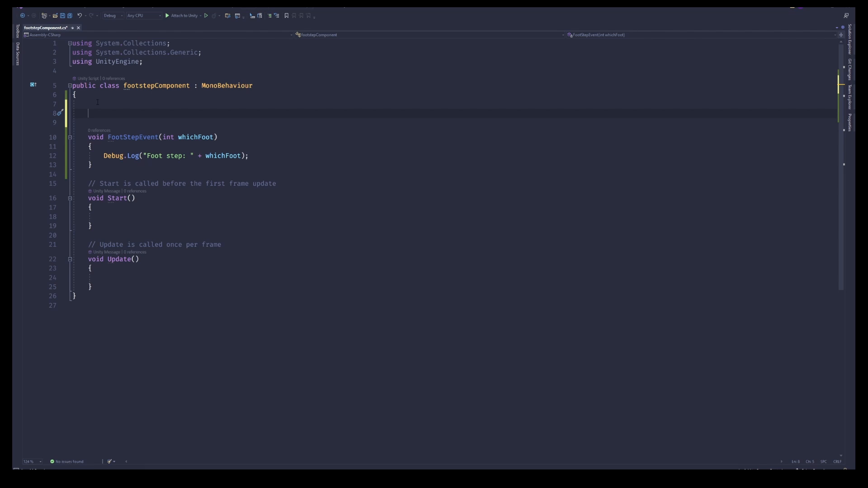
pyautogui.write('public Parti')
pyautogui.press('Down')
pyautogui.press('Down')
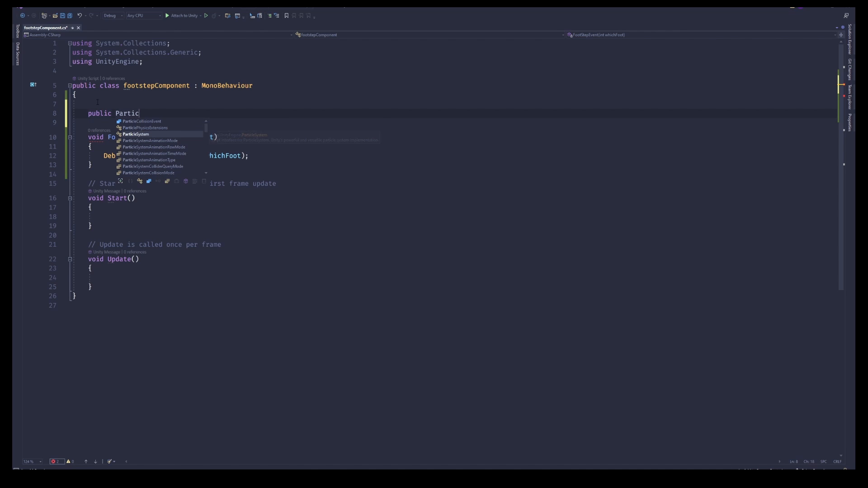
pyautogui.press('Tab')
pyautogui.write('leftFootParticles;')
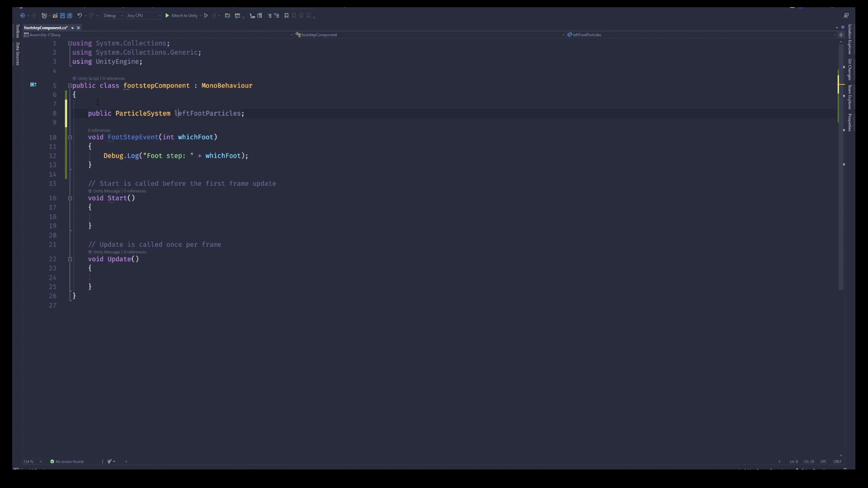
pyautogui.press('BackSpace')
pyautogui.write('L')
pyautogui.press('End')
pyautogui.press('Return')
pyautogui.write('public ParticleSystem RightFo')
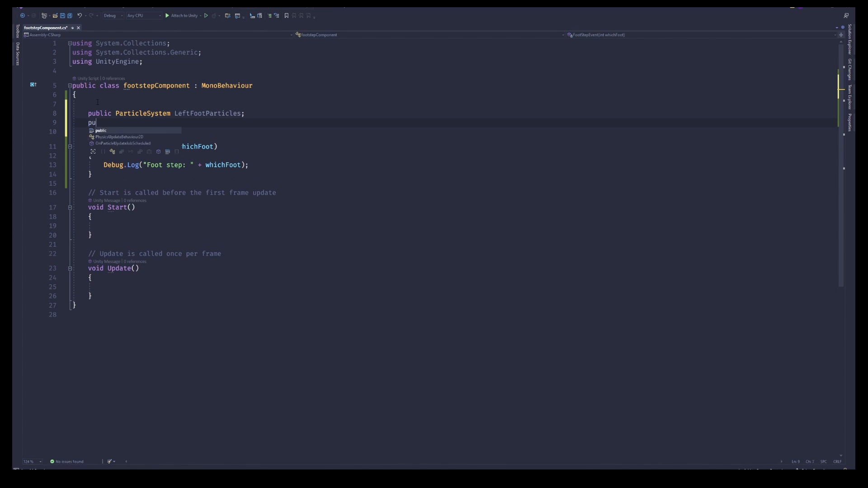
pyautogui.write('otParticles;')
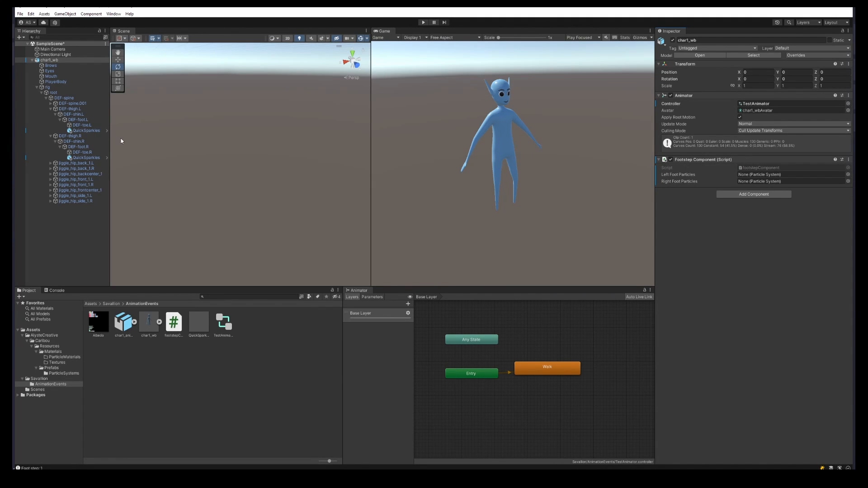
# Step: Assign the left and right foot QuickSparkles objects to the Left Foot Particles and Right Foot Particles fields
pyautogui.click(91, 130)
pyautogui.moveTo(91, 132); pyautogui.dragTo(768, 174)
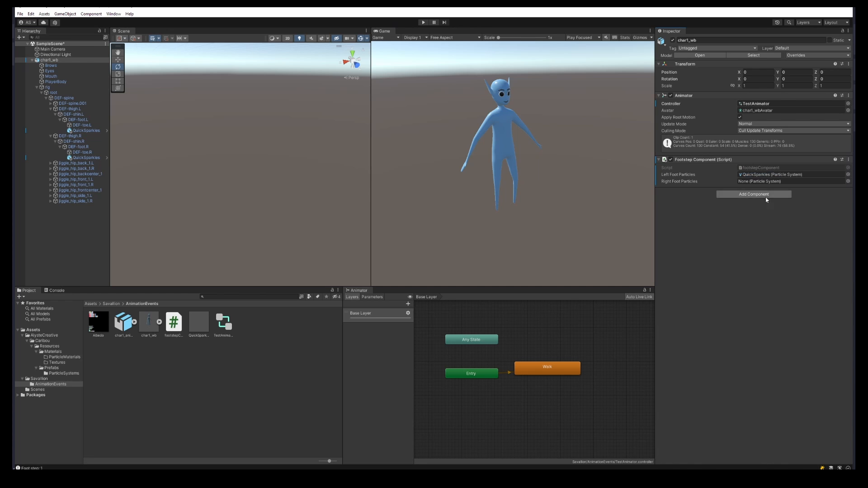
pyautogui.click(86, 130)
pyautogui.press('f')
pyautogui.moveTo(86, 158); pyautogui.dragTo(752, 181)
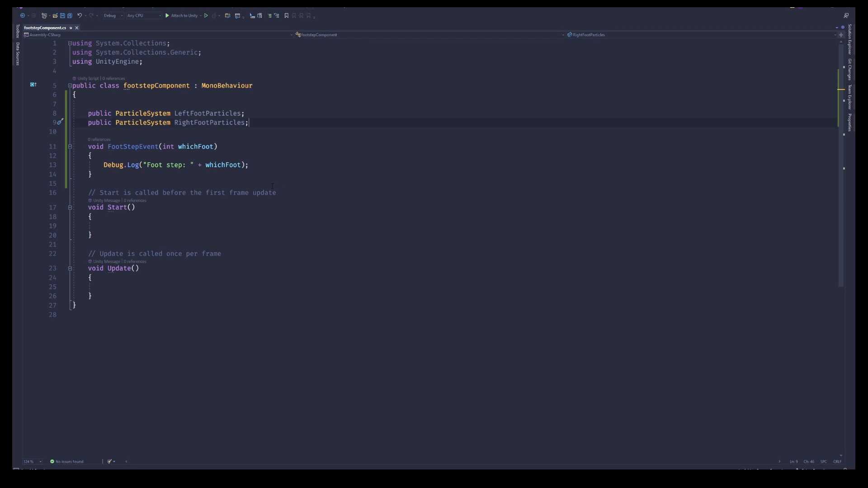
# Step: In FootStepEvent, add an if block that plays LeftFootParticles when whichFoot equals 0
pyautogui.click(250, 166)
pyautogui.press('Return')
pyautogui.write('if ')
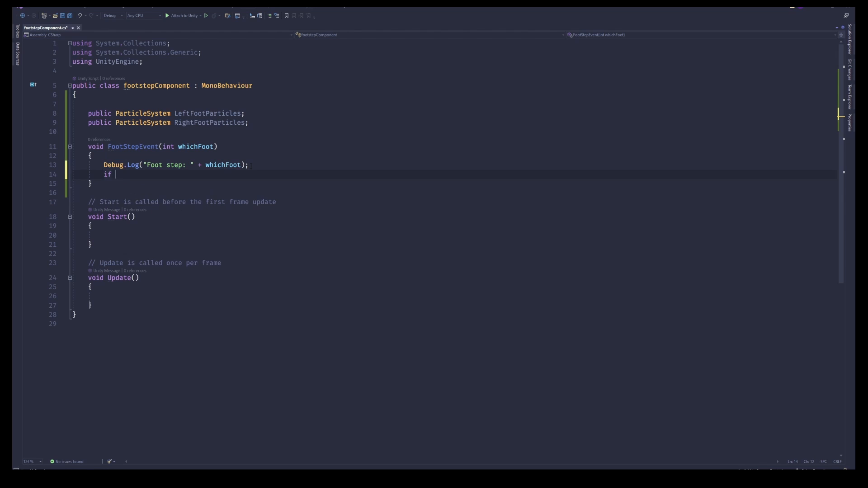
pyautogui.write('(whichFoot == 0')
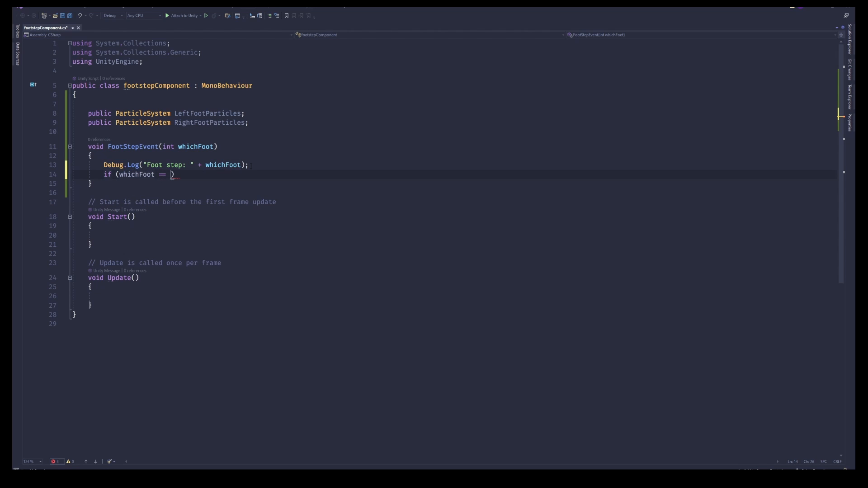
pyautogui.write(')')
pyautogui.press('Return')
pyautogui.write('{')
pyautogui.press('Return')
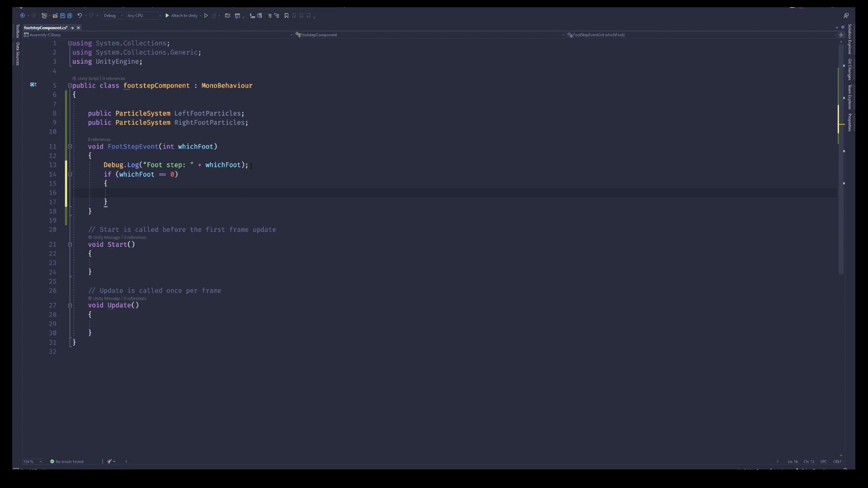
pyautogui.write('LeftFootParticles.p')
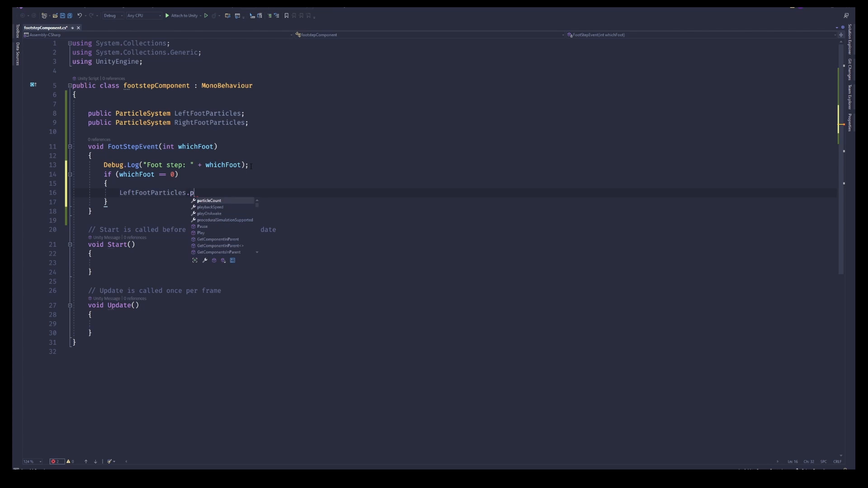
pyautogui.write('la')
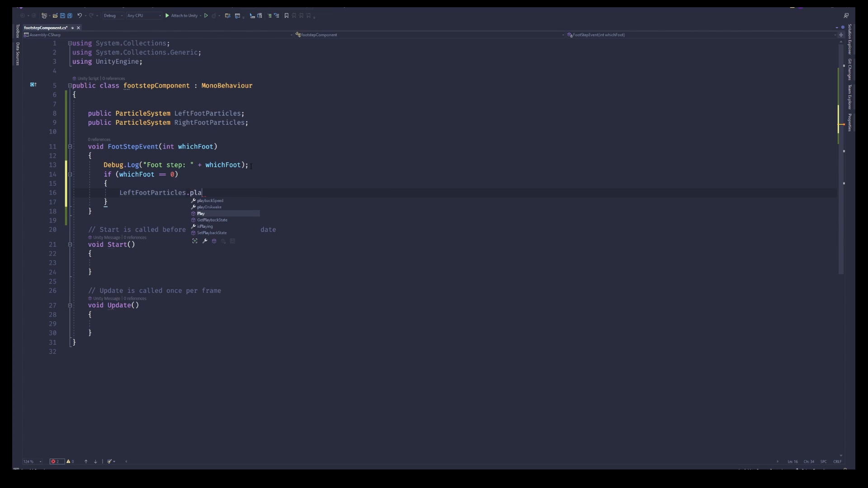
pyautogui.write('();')
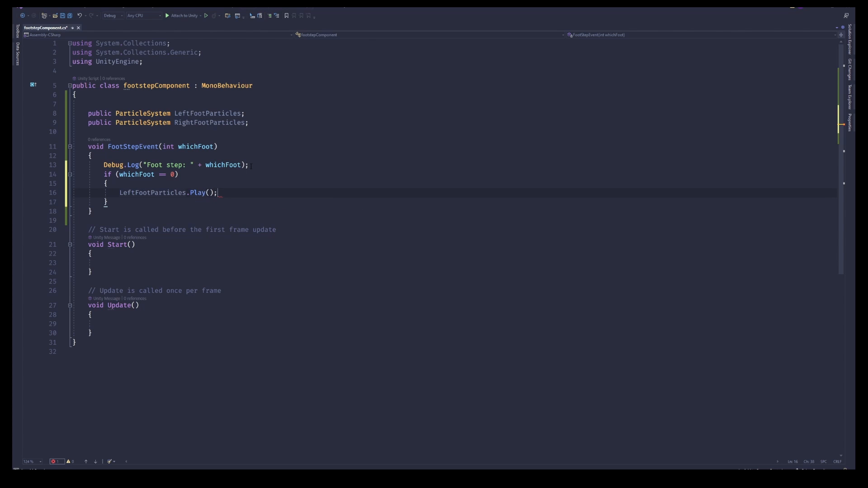
# Step: Add an else branch that plays RightFootParticles, and save the script
pyautogui.press('Down')
pyautogui.write('else {')
pyautogui.press('Return')
pyautogui.write('RightFootParticles.Play();')
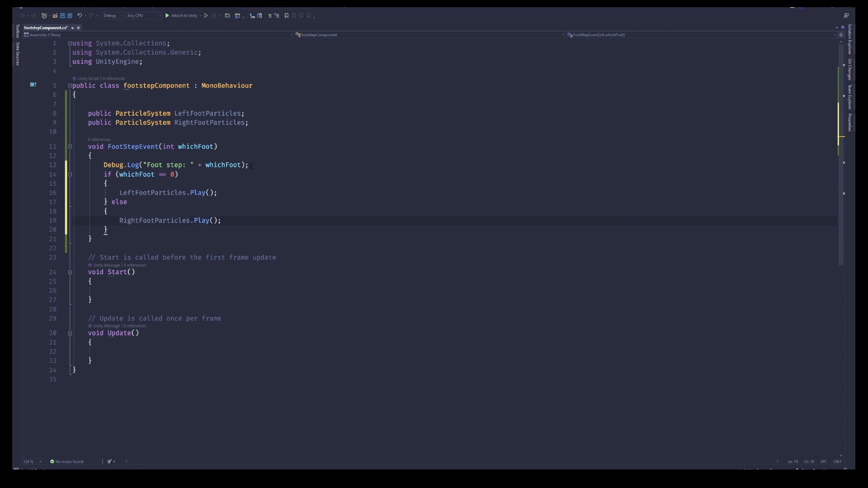
pyautogui.hotkey('ctrl', 's')
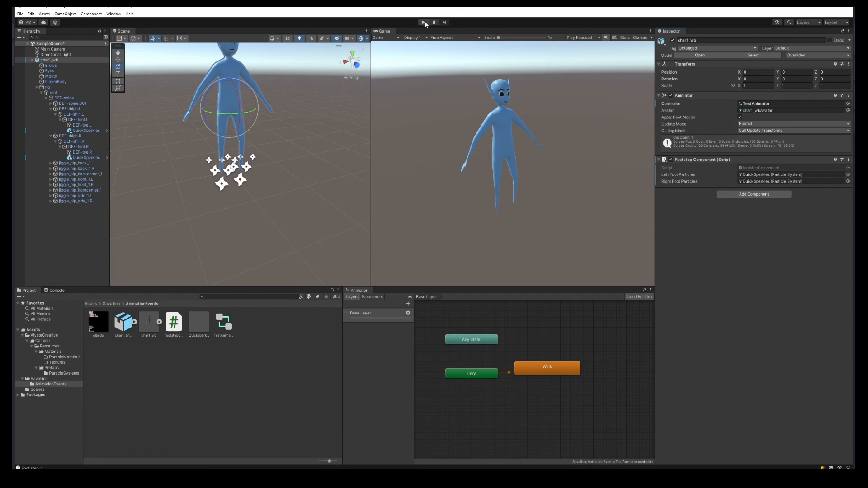
# Step: Back in the editor, leave Play mode and open the Events section of the basicRun clip in the chart_animations import settings
pyautogui.click(425, 22)
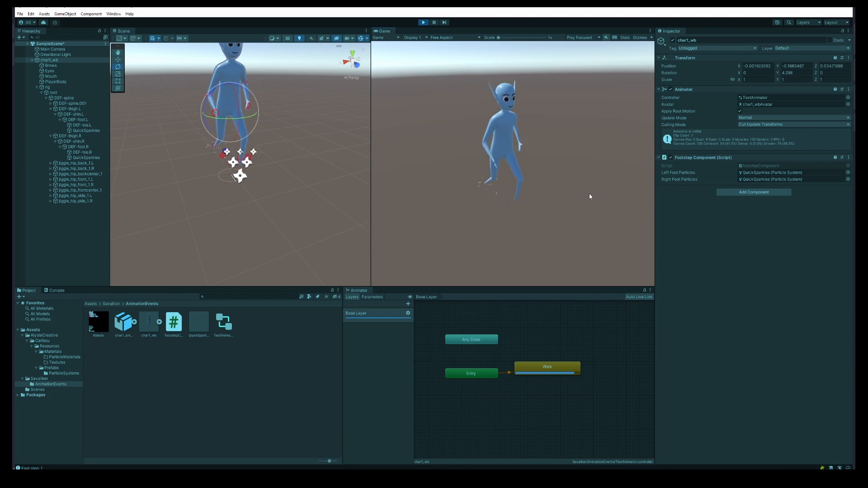
pyautogui.hotkey('ctrl', 'p')
pyautogui.click(123, 324)
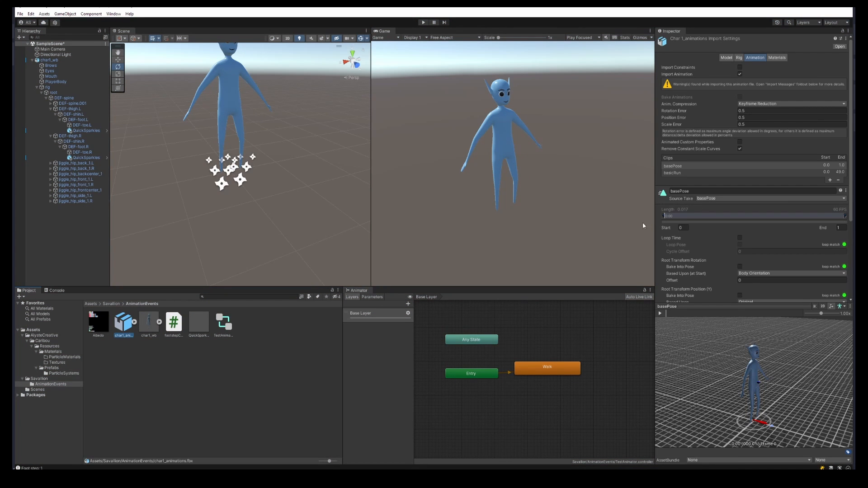
pyautogui.scroll(-5, 732, 182)
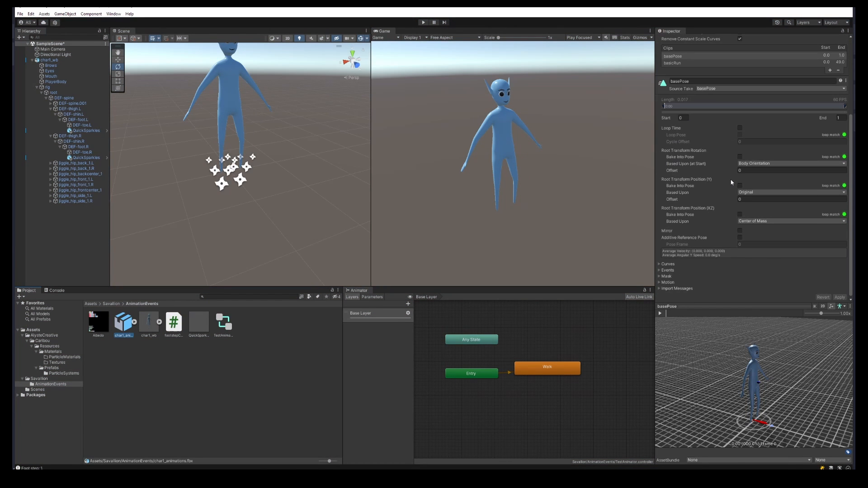
pyautogui.click(660, 269)
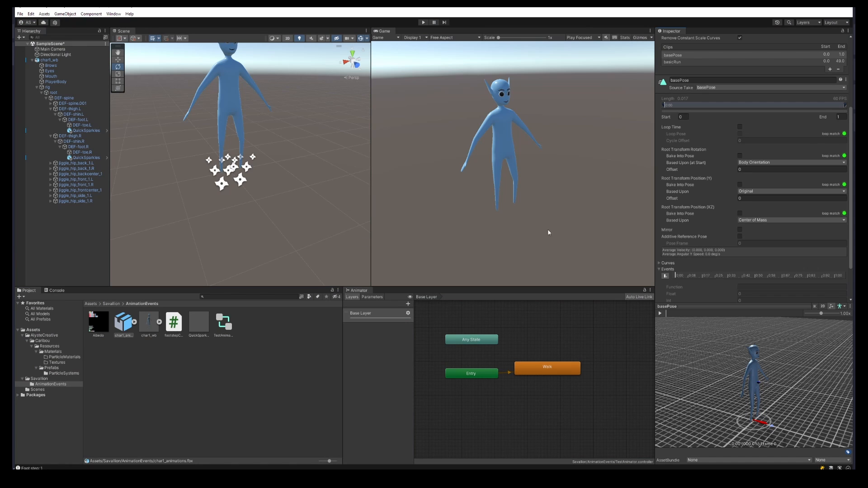
pyautogui.click(673, 62)
pyautogui.scroll(-2, 707, 206)
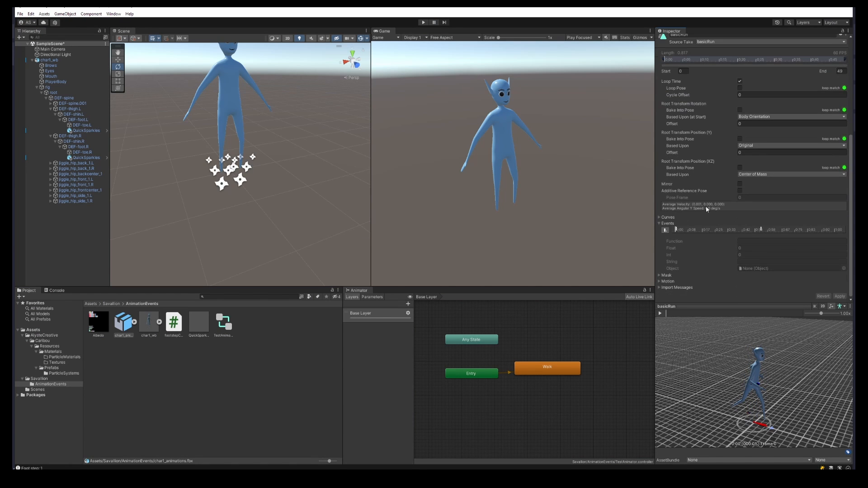
# Step: Move the FootStepEvent markers on the basicRun timeline to line up with the foot contacts, checking against the preview, and apply
pyautogui.click(762, 230)
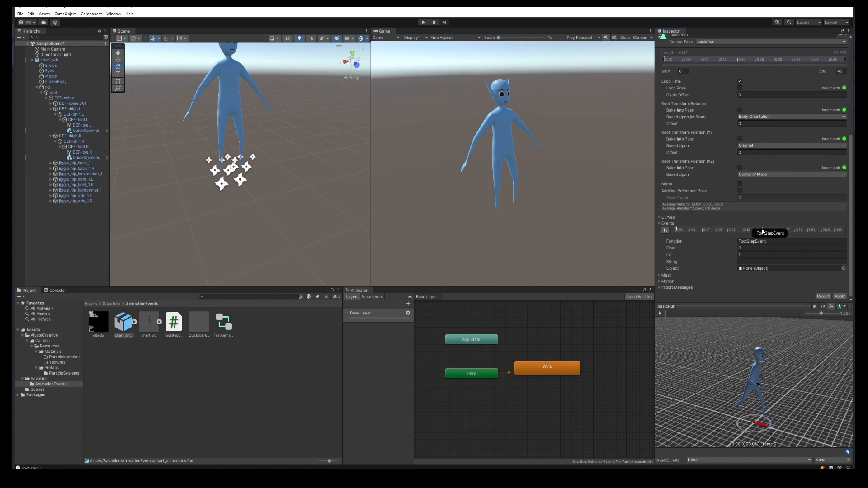
pyautogui.moveTo(762, 232); pyautogui.dragTo(762, 231)
pyautogui.moveTo(748, 313)
pyautogui.mouseDown()
pyautogui.moveTo(726, 313)
pyautogui.moveTo(734, 313)
pyautogui.mouseUp()
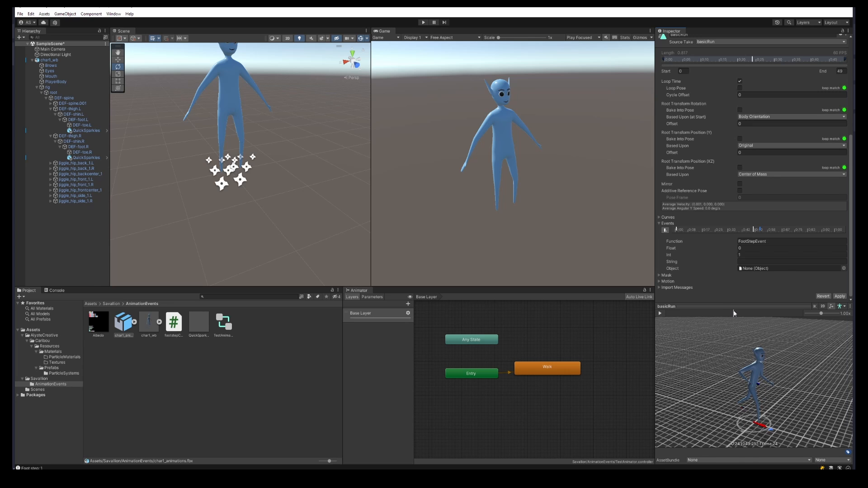
pyautogui.moveTo(761, 230); pyautogui.dragTo(755, 231)
pyautogui.moveTo(735, 315); pyautogui.dragTo(803, 314)
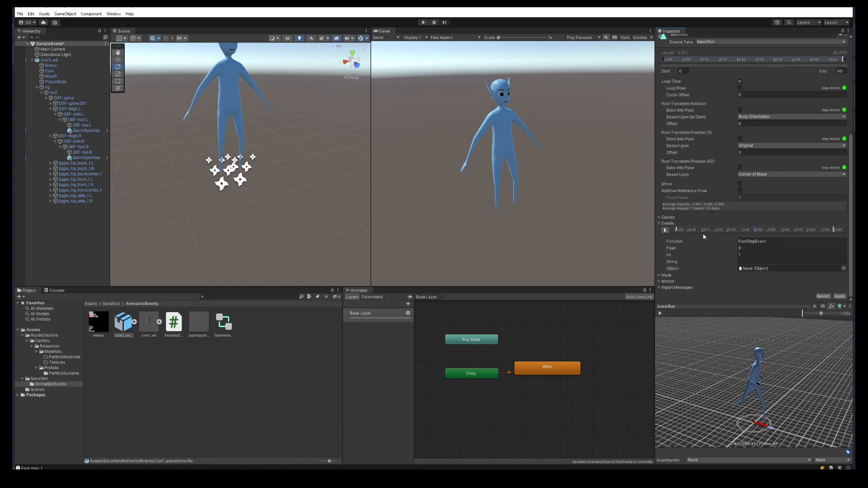
pyautogui.moveTo(677, 230); pyautogui.dragTo(691, 230)
pyautogui.moveTo(822, 232); pyautogui.dragTo(833, 232)
pyautogui.click(840, 296)
# Step: Enter Play mode to test the footstep sparkles
pyautogui.click(423, 22)
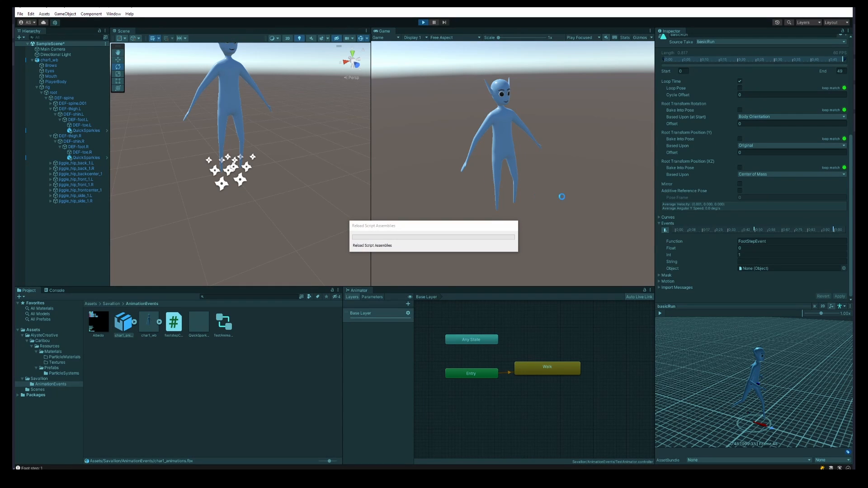